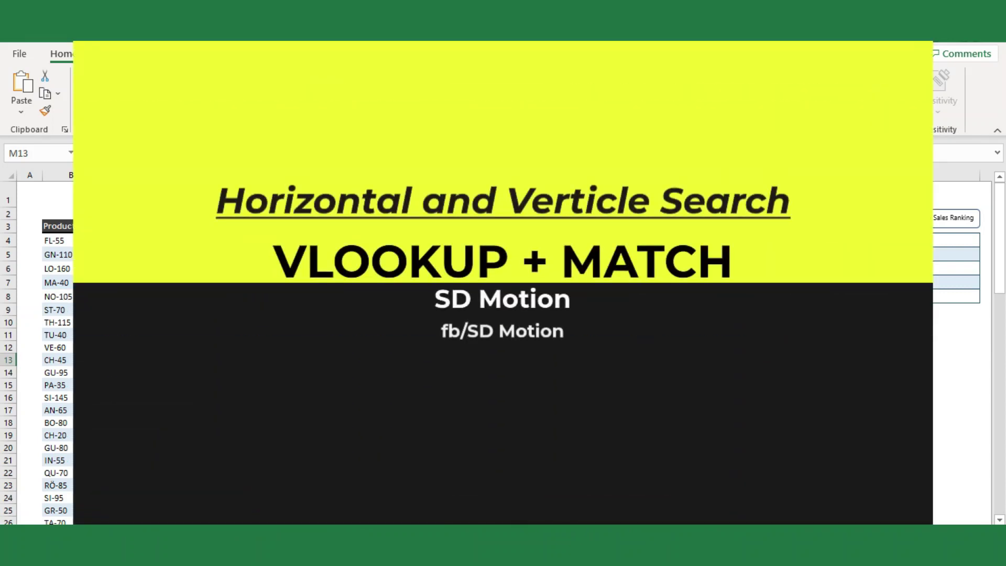
Choose product code GN-110 from the Product Code dropdown.
{"action": "left_click", "coordinate": [956, 334]}
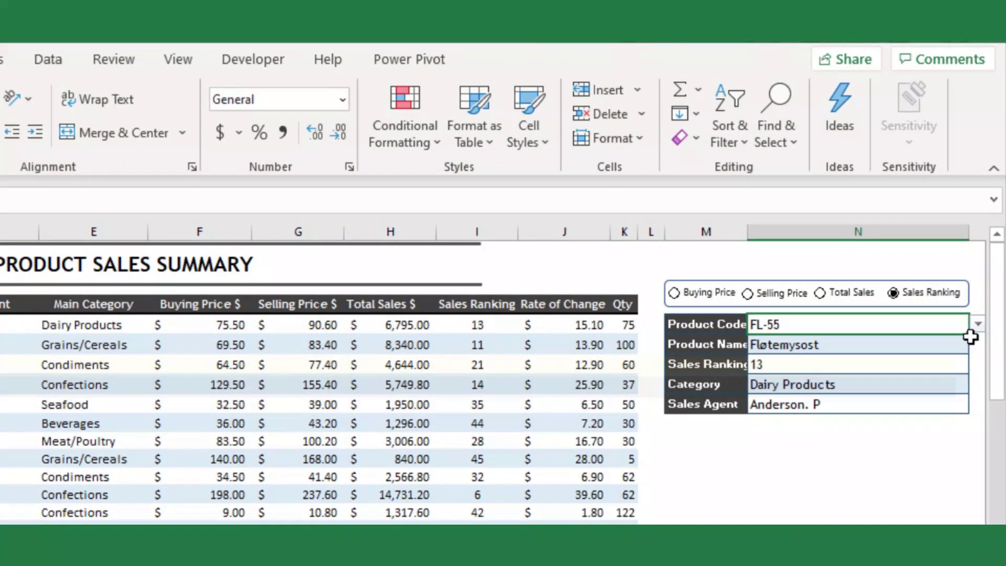
{"action": "left_click", "coordinate": [984, 334]}
{"action": "left_click", "coordinate": [871, 352]}
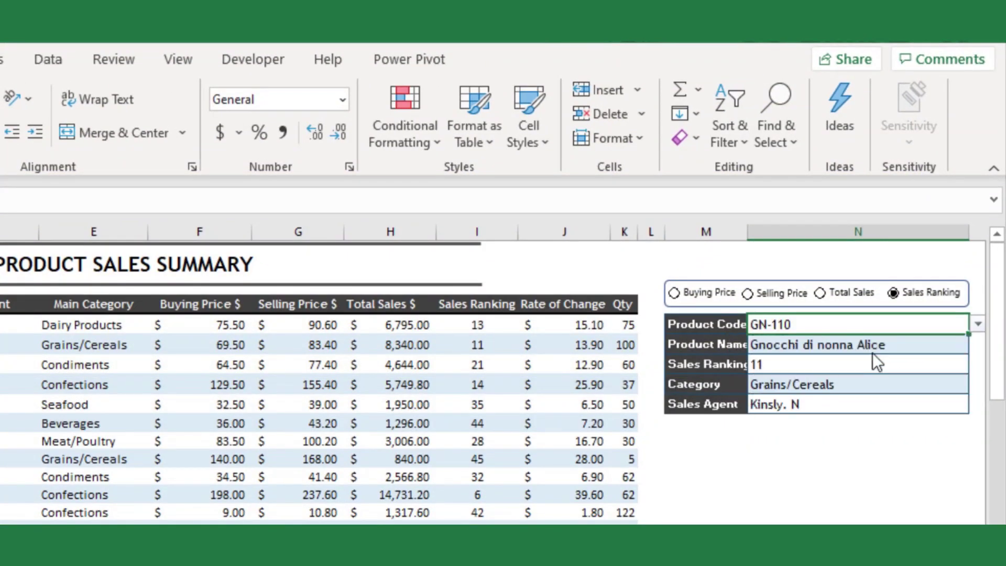
Switch the panel between Selling Price, Sales Ranking and Total Sales to show each value.
{"action": "left_click", "coordinate": [748, 294]}
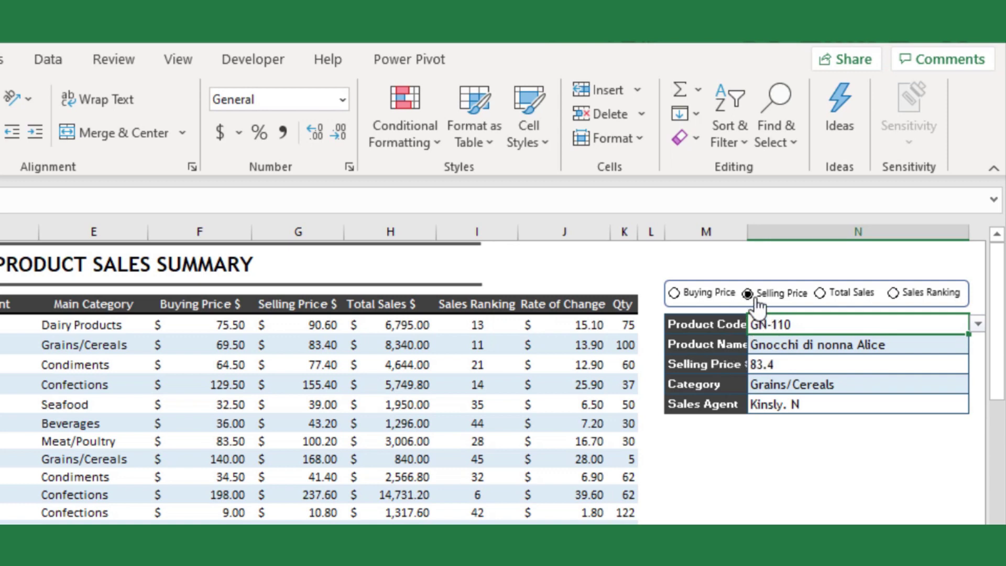
{"action": "left_click", "coordinate": [892, 292]}
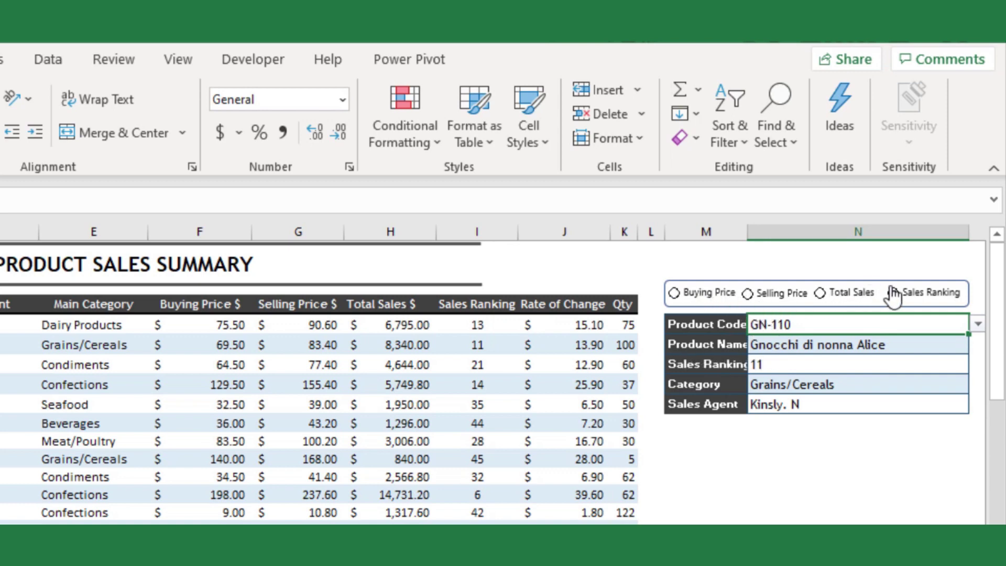
{"action": "left_click", "coordinate": [846, 302]}
{"action": "left_click", "coordinate": [759, 491]}
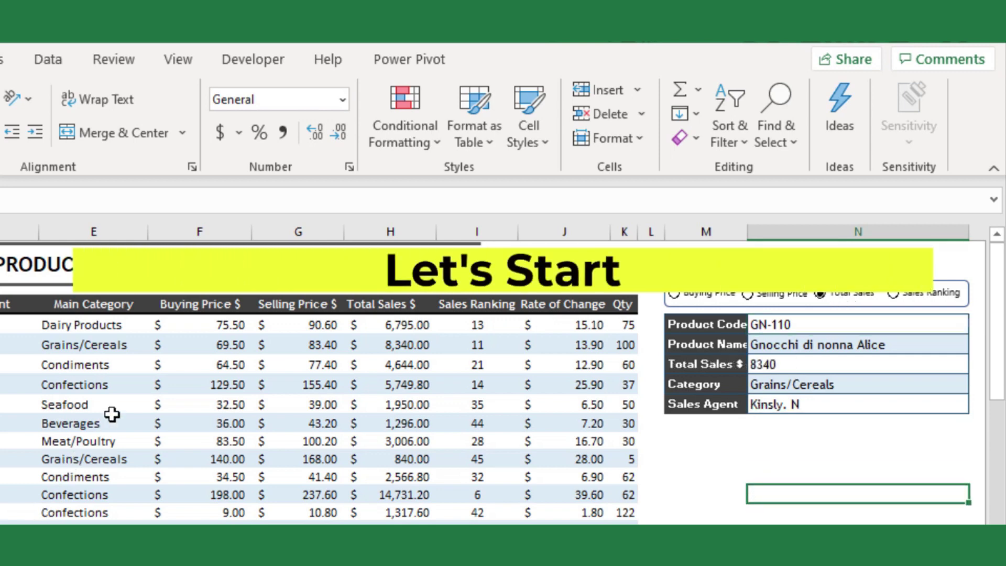
{"action": "left_click", "coordinate": [706, 529]}
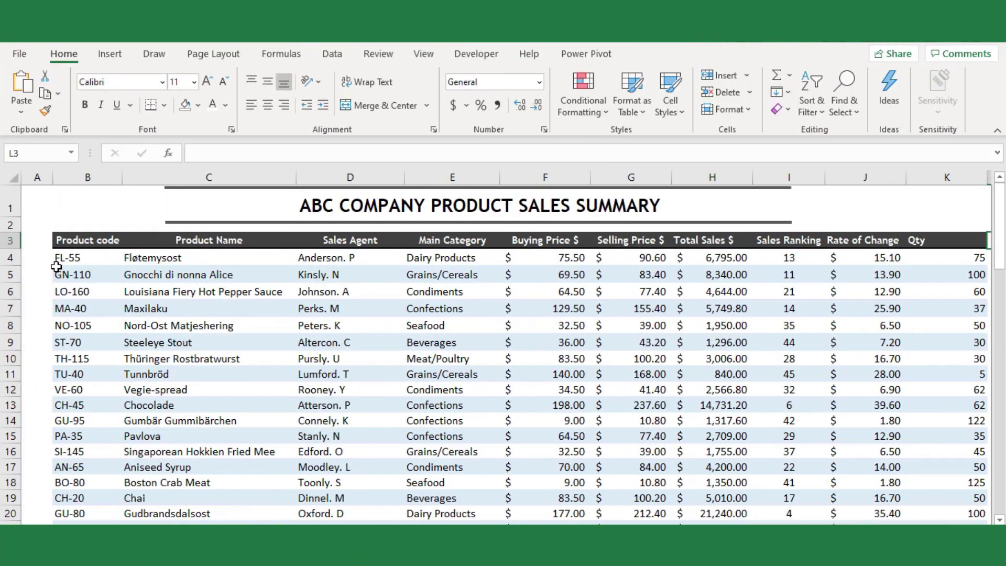
Highlight the product sales data table and then the lookup table area.
{"action": "left_click_drag", "start_coordinate": [78, 210], "coordinate": [936, 498]}
{"action": "scroll", "coordinate": [936, 497], "scroll_direction": "right", "scroll_amount": 1}
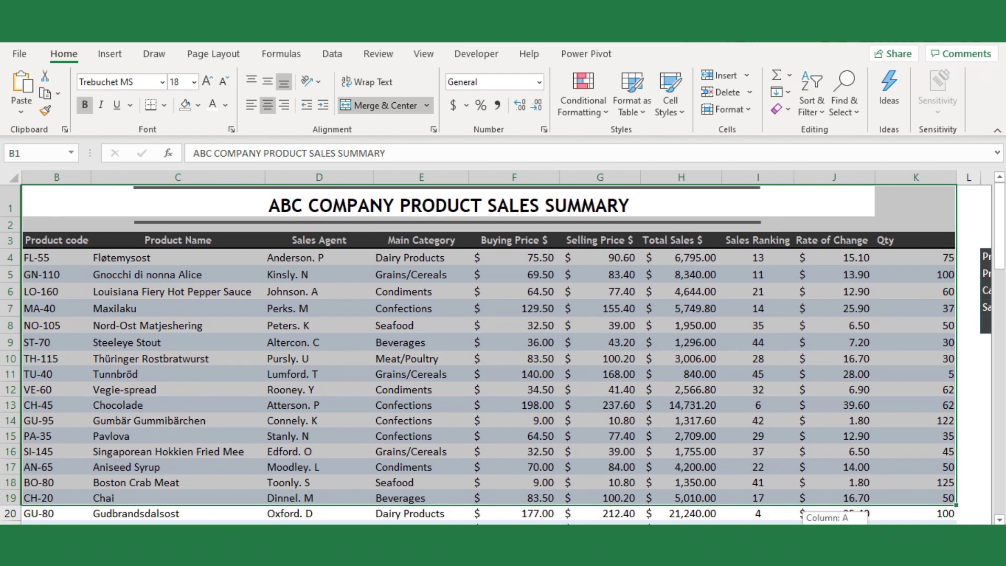
{"action": "scroll", "coordinate": [833, 503], "scroll_direction": "right", "scroll_amount": 3}
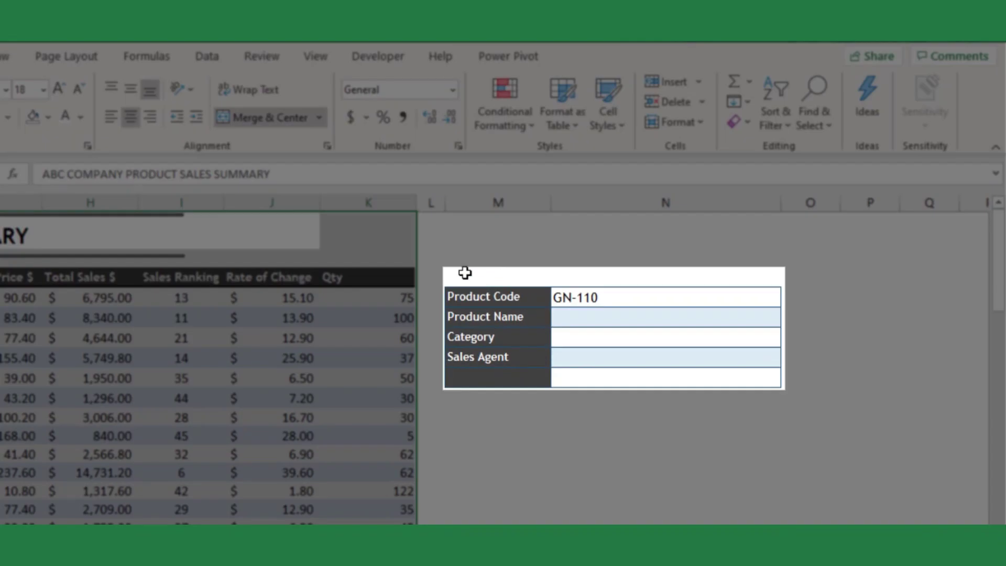
{"action": "left_click", "coordinate": [532, 241]}
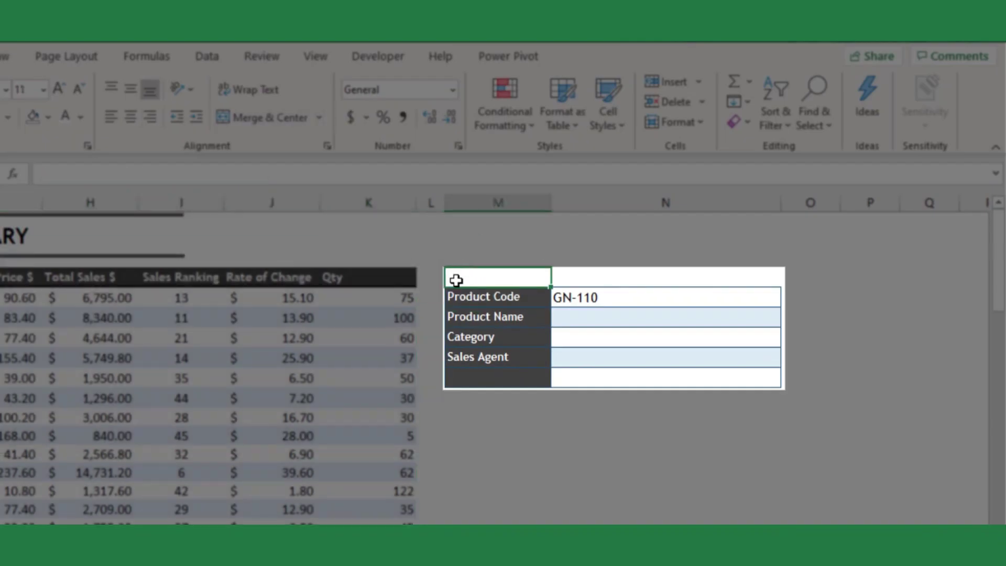
{"action": "left_click_drag", "start_coordinate": [471, 273], "coordinate": [739, 381]}
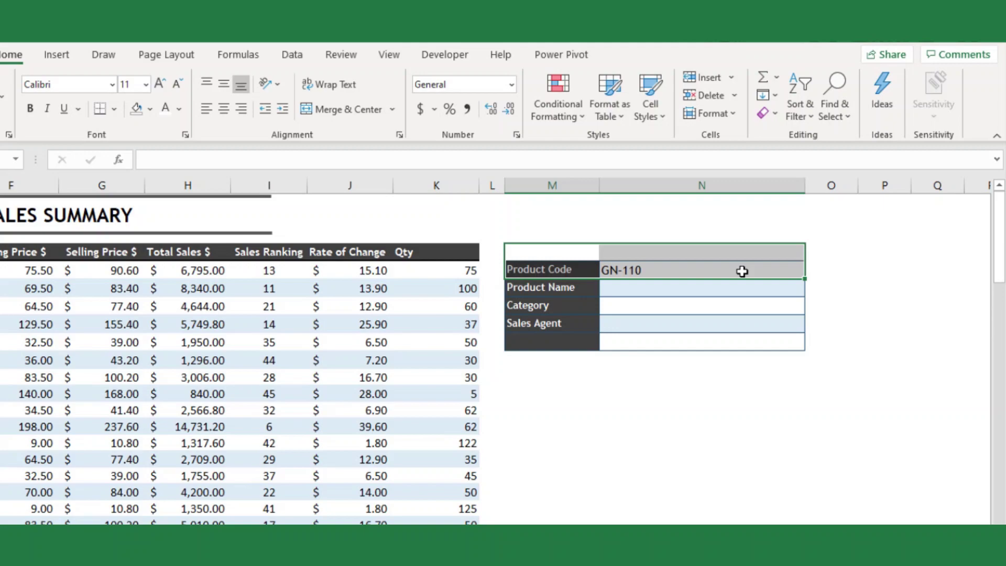
{"action": "left_click", "coordinate": [730, 387]}
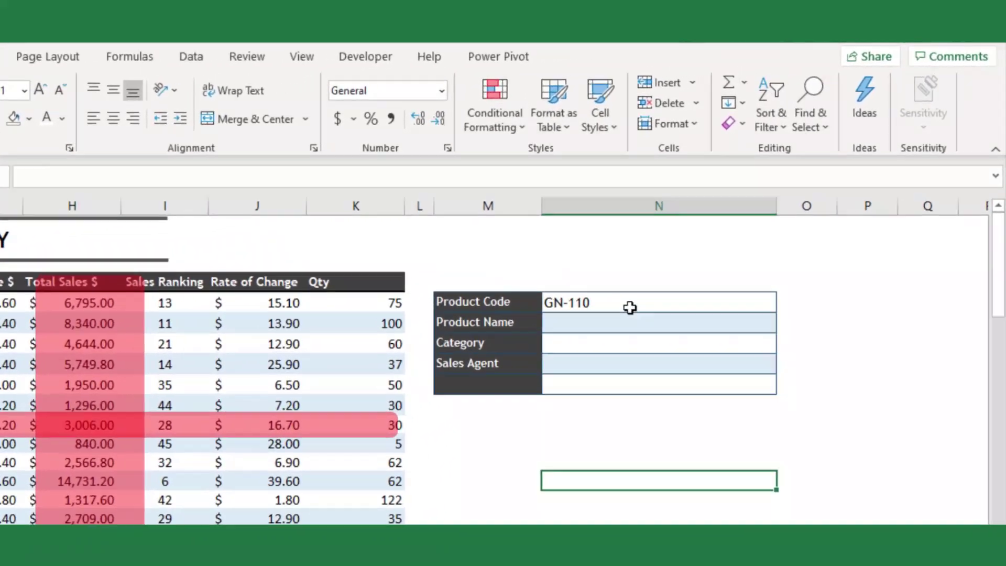
Set the lookup's Product Code to FL-55 from its dropdown list.
{"action": "left_click", "coordinate": [696, 260]}
{"action": "left_click", "coordinate": [823, 261]}
{"action": "scroll", "coordinate": [763, 356], "scroll_direction": "up", "scroll_amount": 1}
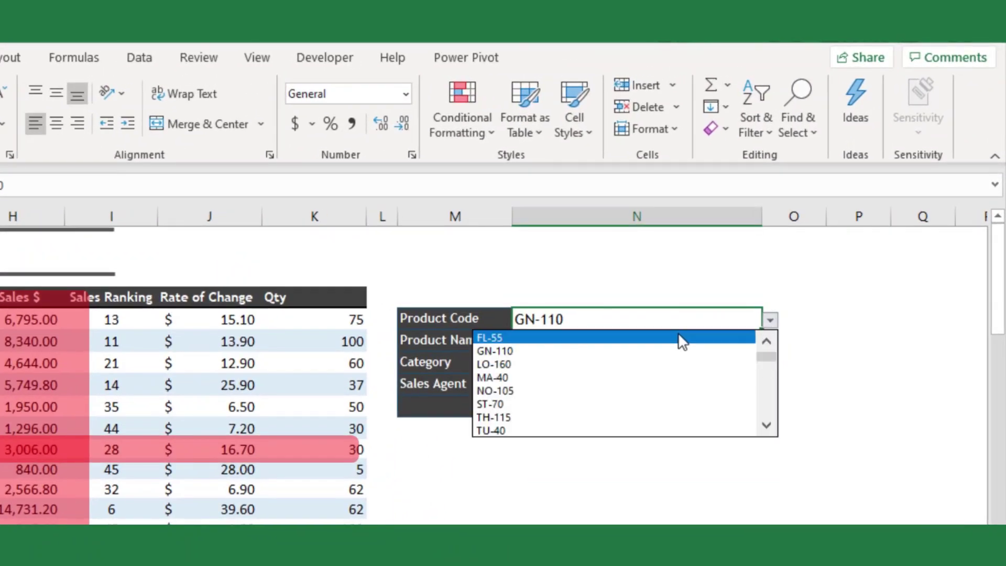
{"action": "left_click", "coordinate": [677, 338]}
Review the Product Name, Category, Sales Agent and fifth labels, then the Buying Price–Sales Ranking headers F3:I3.
{"action": "left_click", "coordinate": [487, 345]}
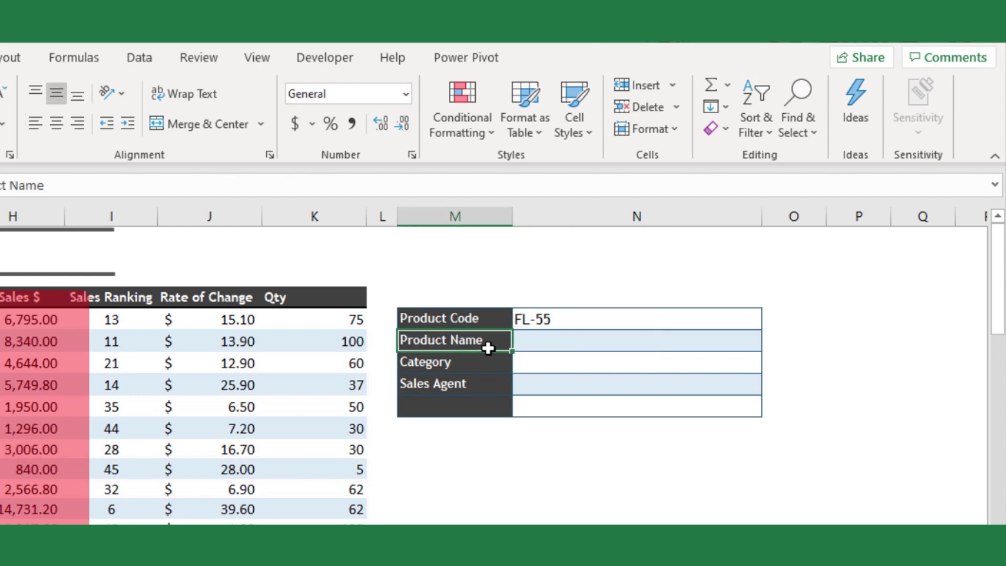
{"action": "left_click", "coordinate": [423, 369]}
{"action": "left_click", "coordinate": [418, 387]}
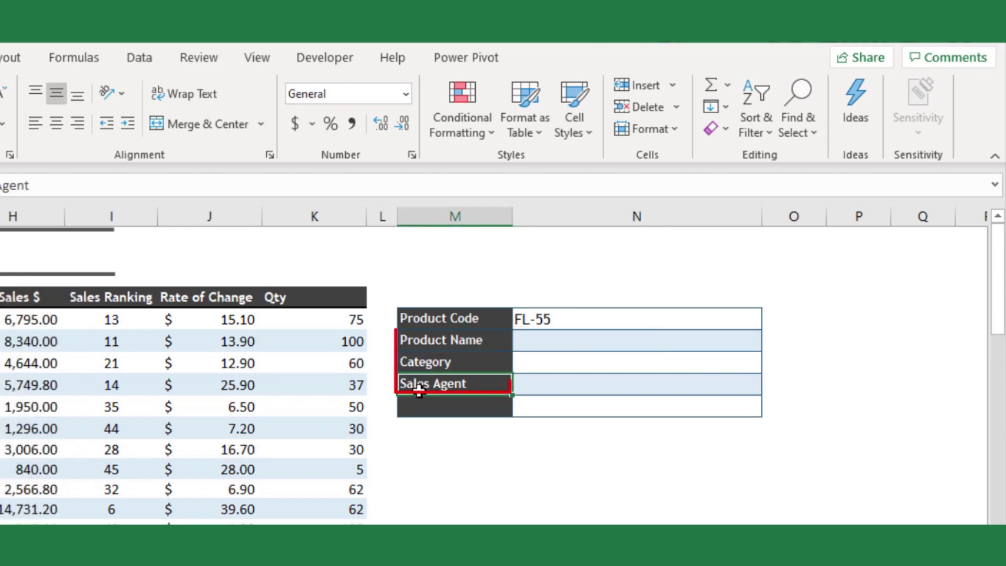
{"action": "left_click", "coordinate": [420, 408]}
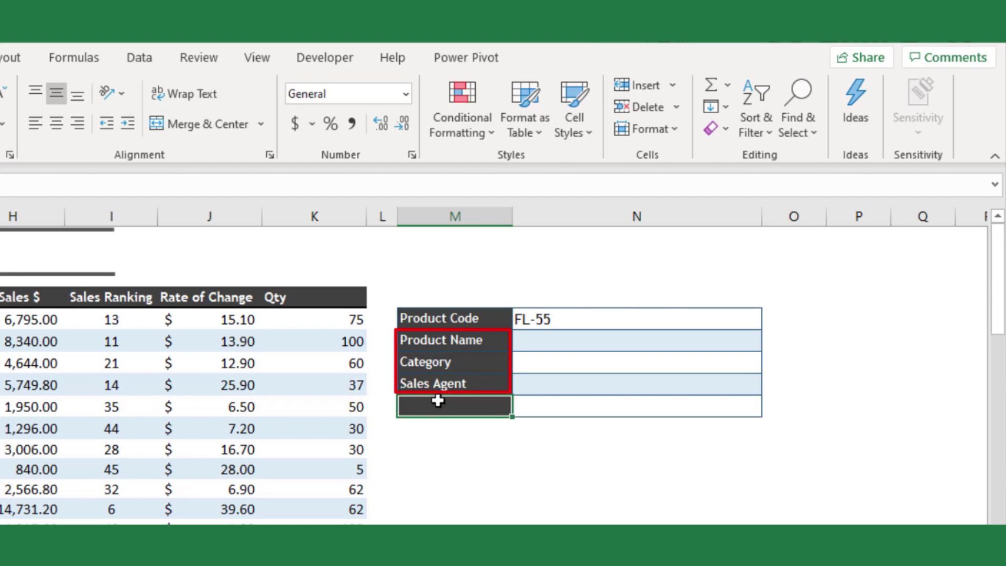
{"action": "left_click", "coordinate": [1, 297]}
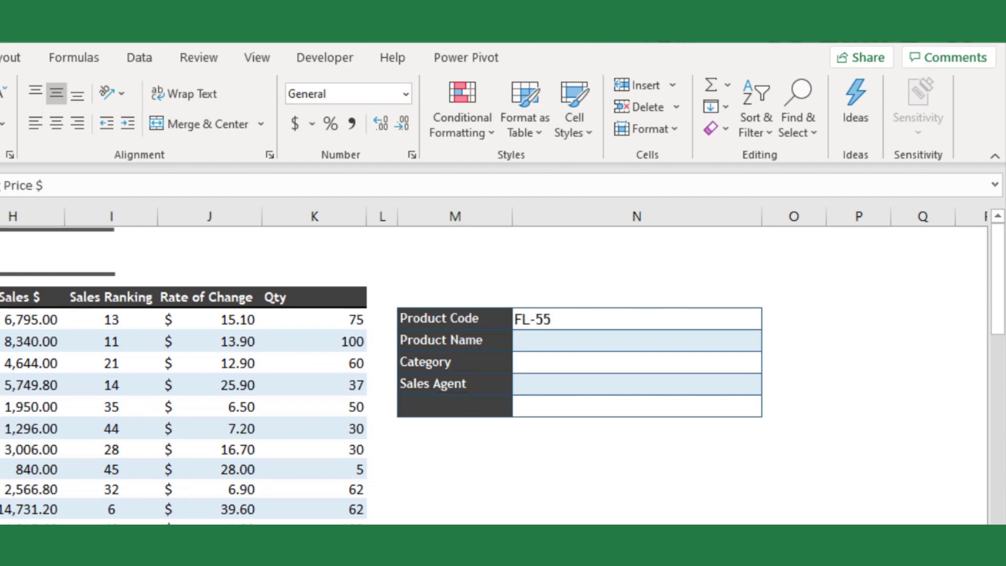
{"action": "left_click_drag", "start_coordinate": [1, 297], "coordinate": [110, 303]}
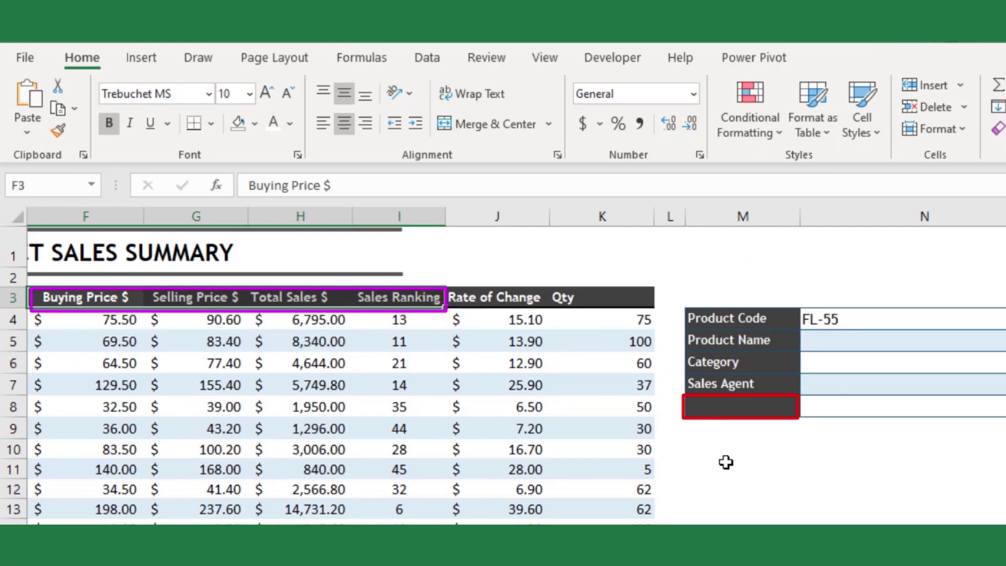
{"action": "left_click", "coordinate": [748, 473]}
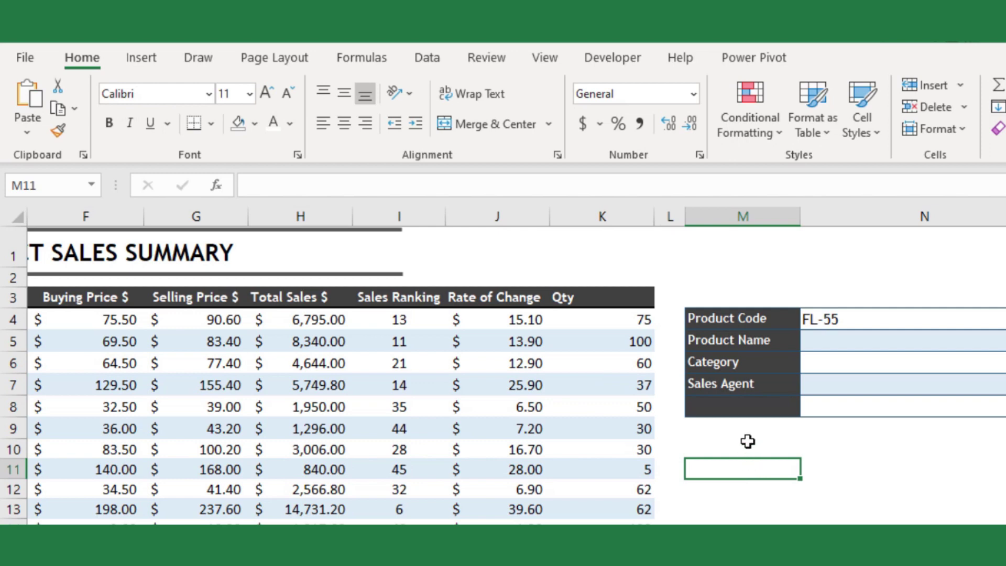
Turn on the Developer tab under Main Tabs in the ribbon customisation settings.
{"action": "left_click", "coordinate": [752, 293]}
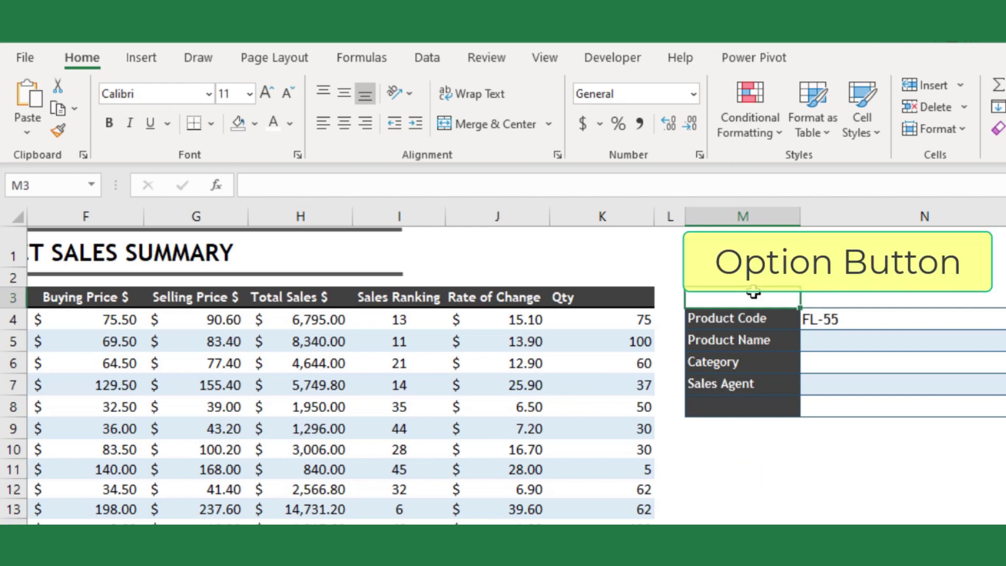
{"action": "left_click", "coordinate": [624, 61]}
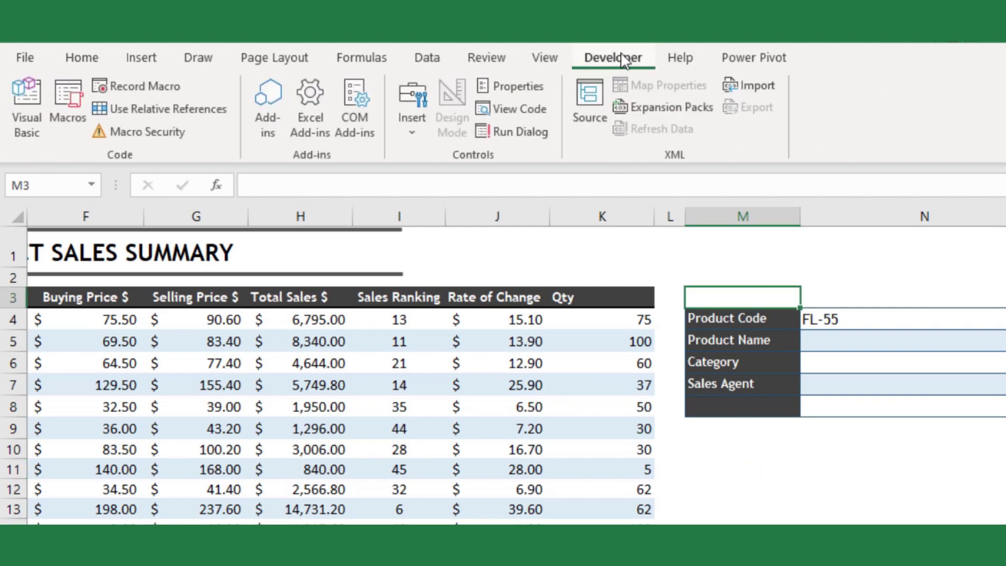
{"action": "right_click", "coordinate": [837, 109]}
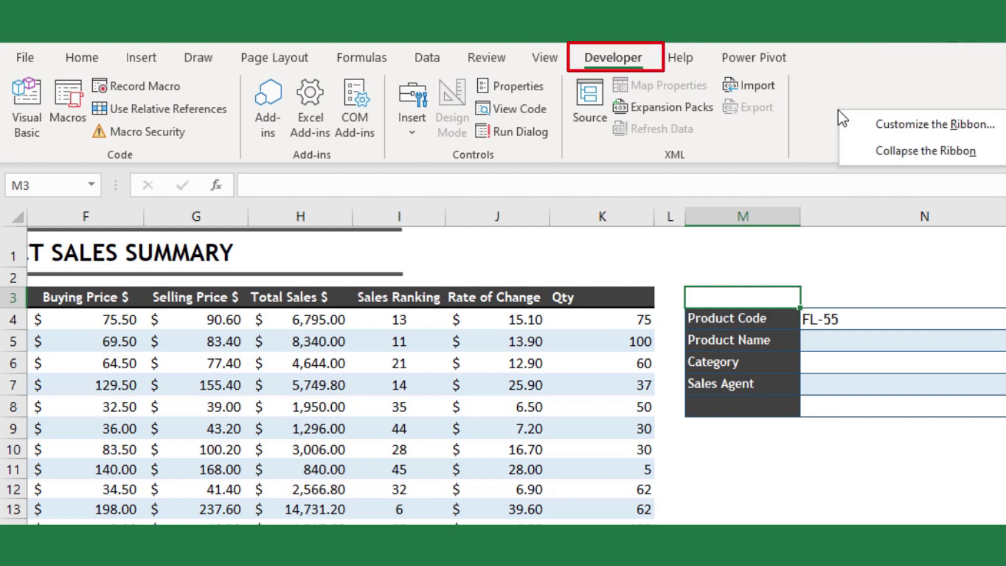
{"action": "left_click", "coordinate": [922, 129]}
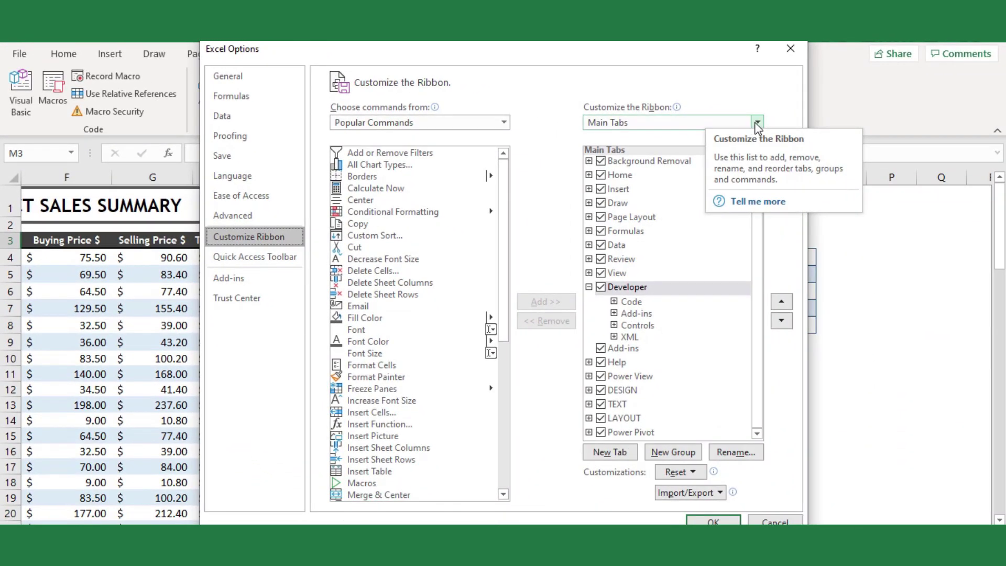
{"action": "left_click", "coordinate": [757, 123]}
{"action": "left_click", "coordinate": [757, 123]}
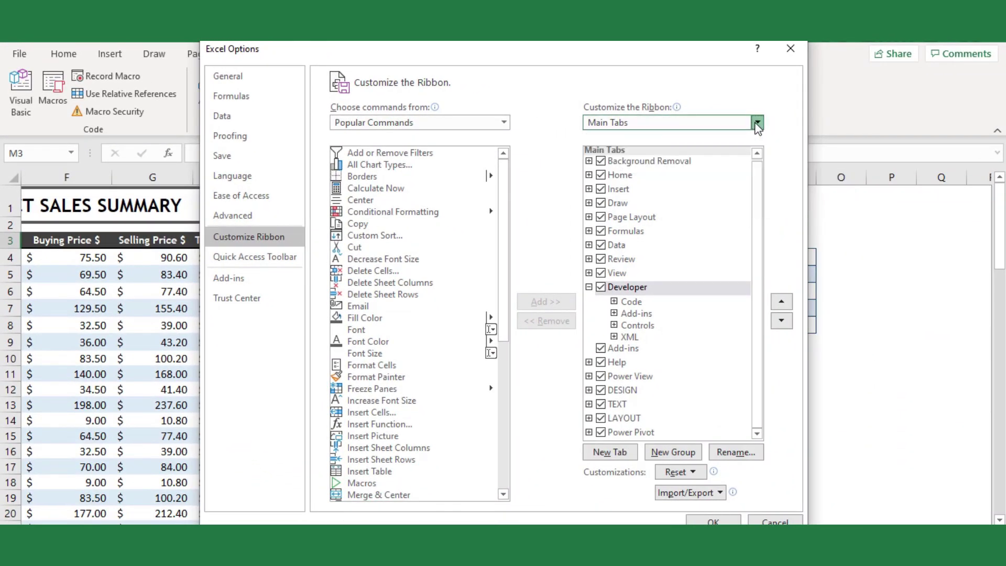
{"action": "left_click", "coordinate": [600, 288]}
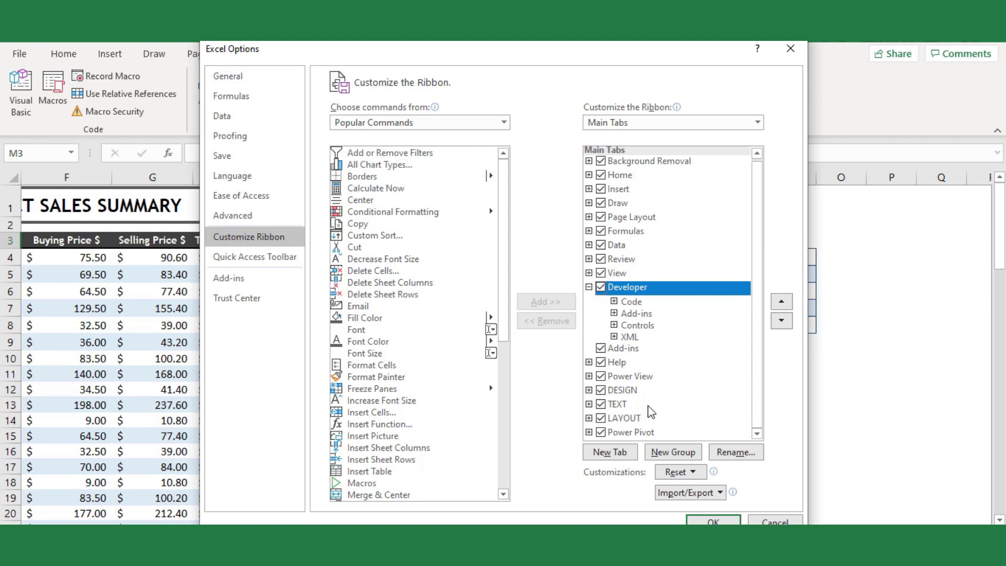
{"action": "left_click", "coordinate": [713, 522]}
{"action": "left_click", "coordinate": [665, 362]}
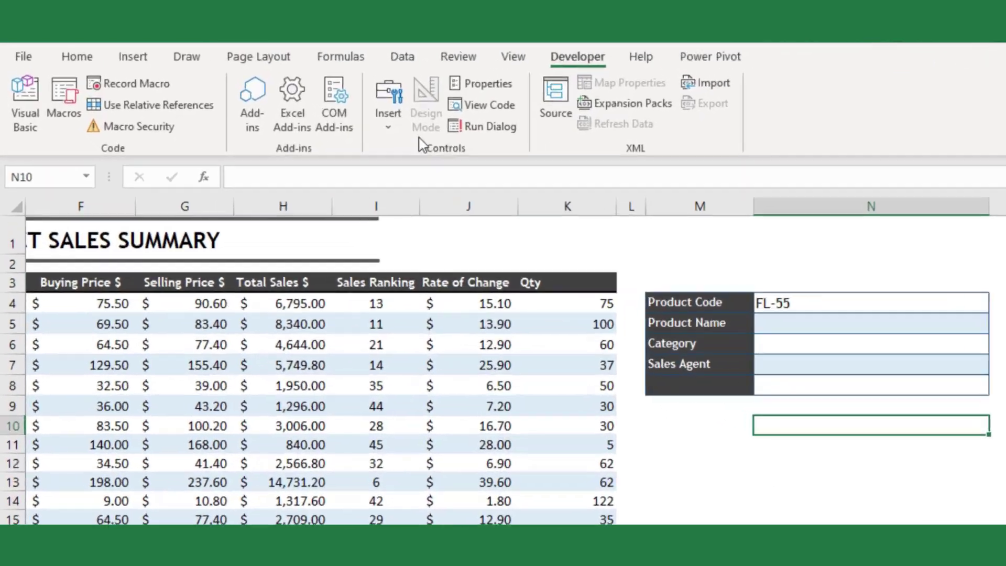
Draw a form-control option button above Product Code and label it Buying Price.
{"action": "left_click", "coordinate": [320, 94]}
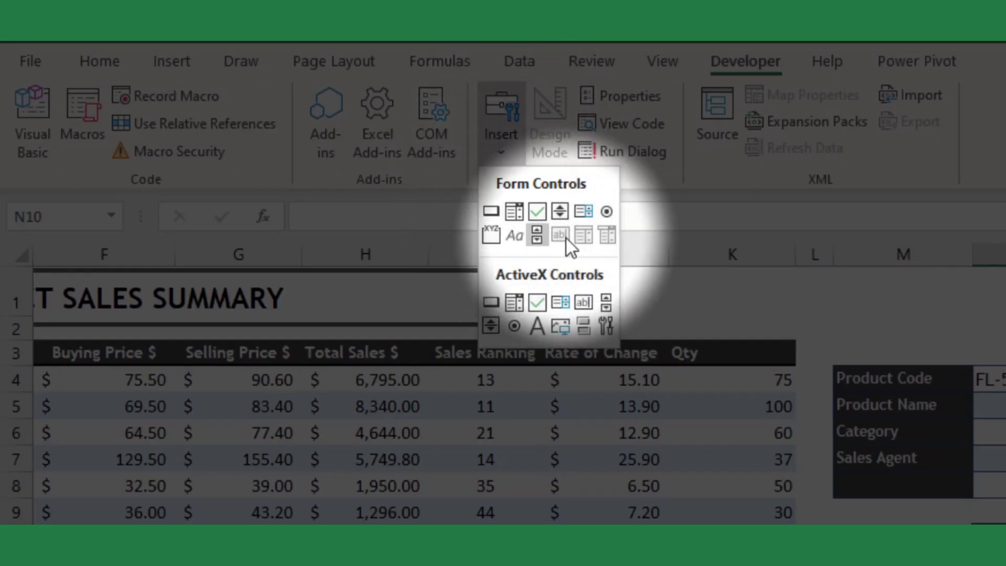
{"action": "left_click", "coordinate": [614, 212]}
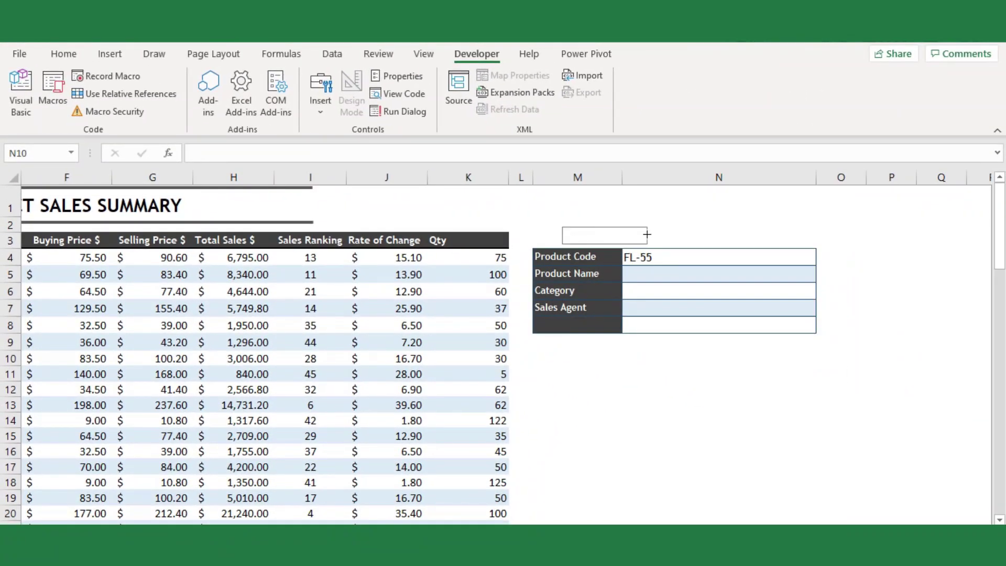
{"action": "left_click_drag", "start_coordinate": [562, 227], "coordinate": [647, 234]}
{"action": "left_click", "coordinate": [582, 234]}
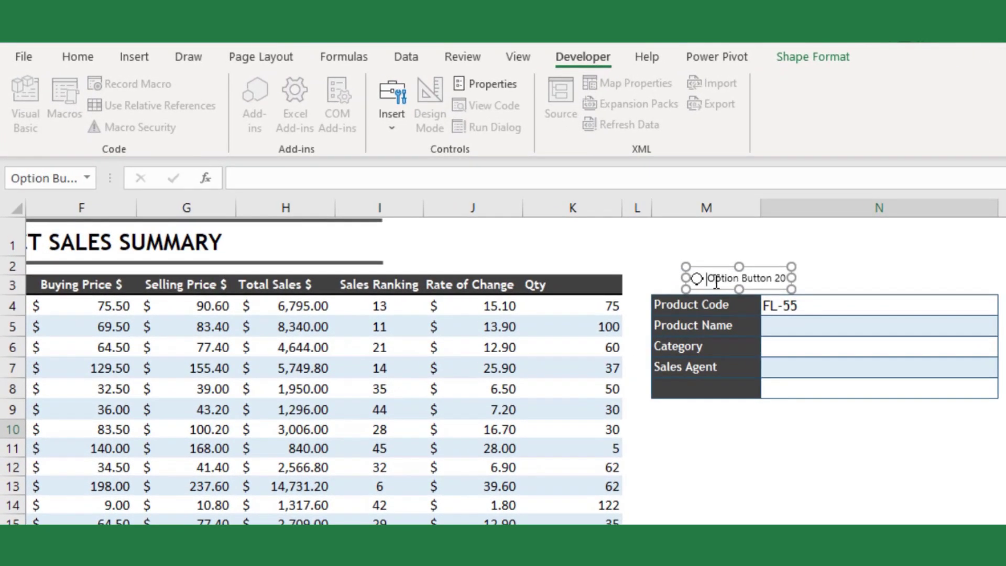
{"action": "key", "text": "Delete"}
{"action": "key", "text": "Delete"}
{"action": "key", "text": "Delete"}
{"action": "key", "text": "Delete"}
{"action": "key", "text": "Delete"}
{"action": "key", "text": "Delete"}
{"action": "key", "text": "Delete"}
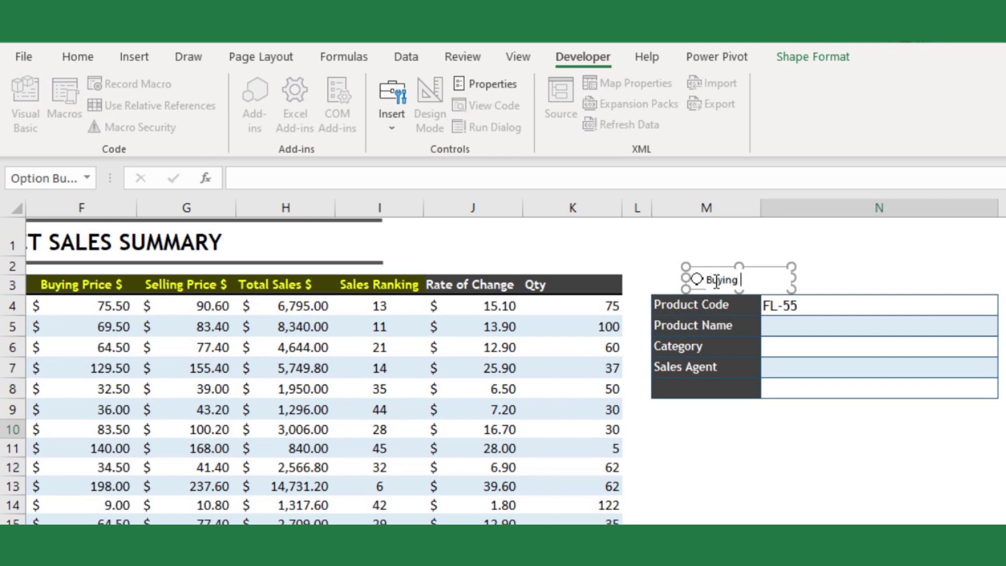
{"action": "left_click", "coordinate": [729, 478]}
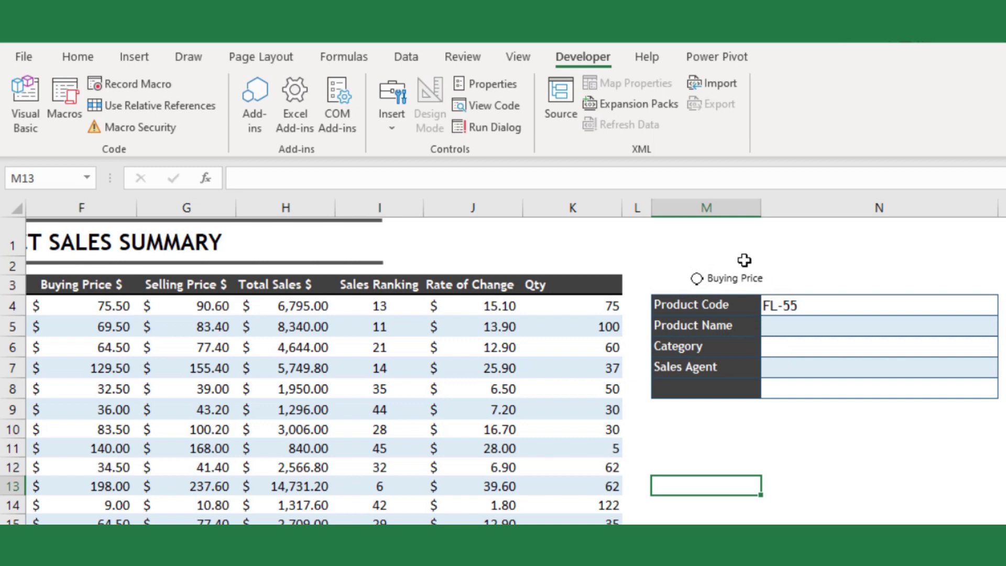
Copy the Buying Price option button and paste copies into a row beside it.
{"action": "right_click", "coordinate": [736, 279]}
{"action": "key", "text": "Escape"}
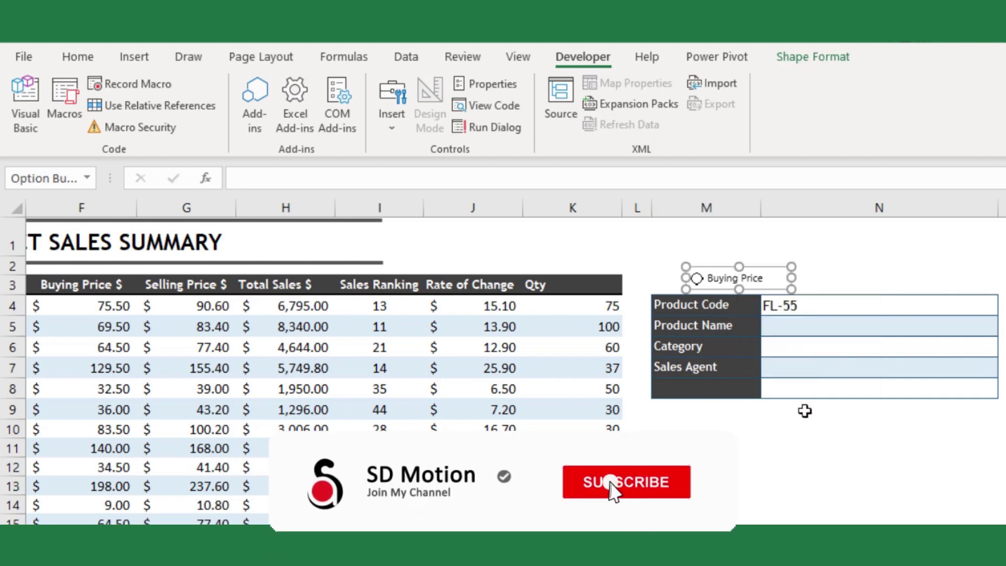
{"action": "left_click", "coordinate": [808, 442]}
{"action": "key", "text": "ctrl+v"}
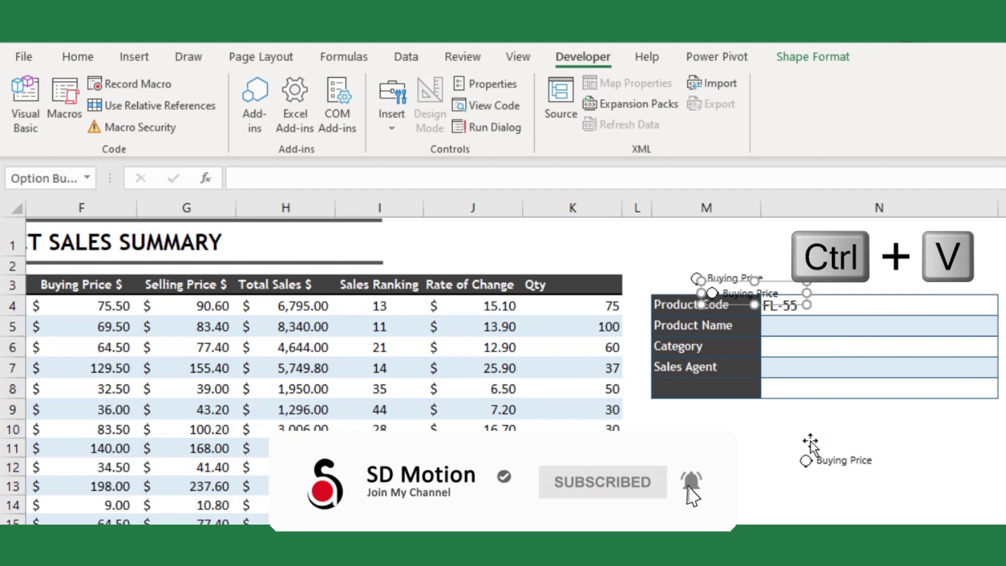
{"action": "left_click_drag", "start_coordinate": [764, 302], "coordinate": [1000, 283]}
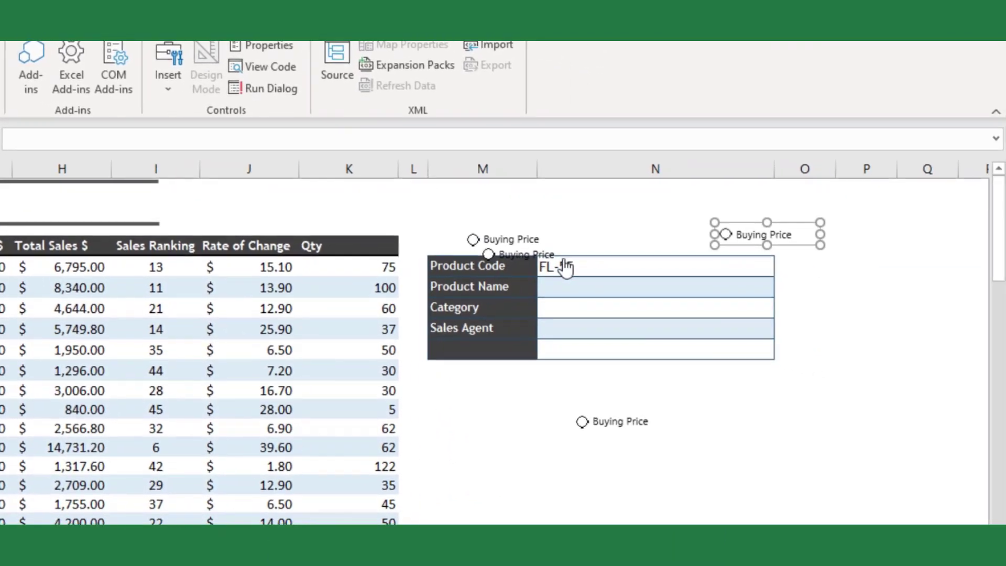
Relabel the copied buttons Selling Price, Total Sales and Sales Ranking.
{"action": "right_click", "coordinate": [774, 292]}
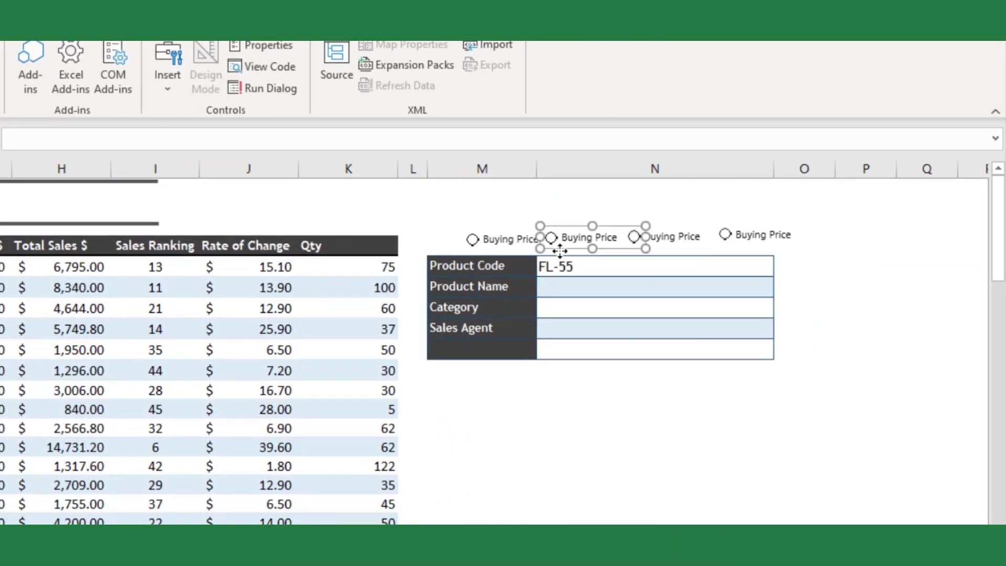
{"action": "left_click", "coordinate": [568, 236]}
{"action": "key", "text": "BackSpace"}
{"action": "key", "text": "BackSpace"}
{"action": "key", "text": "BackSpace"}
{"action": "key", "text": "BackSpace"}
{"action": "key", "text": "BackSpace"}
{"action": "key", "text": "BackSpace"}
{"action": "key", "text": "BackSpace"}
{"action": "key", "text": "BackSpace"}
{"action": "key", "text": "BackSpace"}
{"action": "key", "text": "BackSpace"}
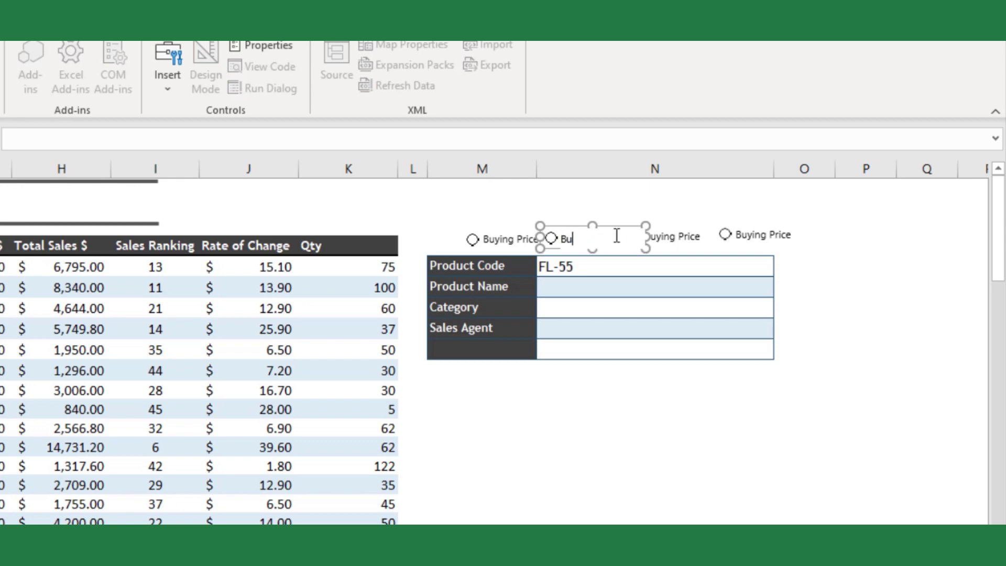
{"action": "left_click", "coordinate": [686, 249]}
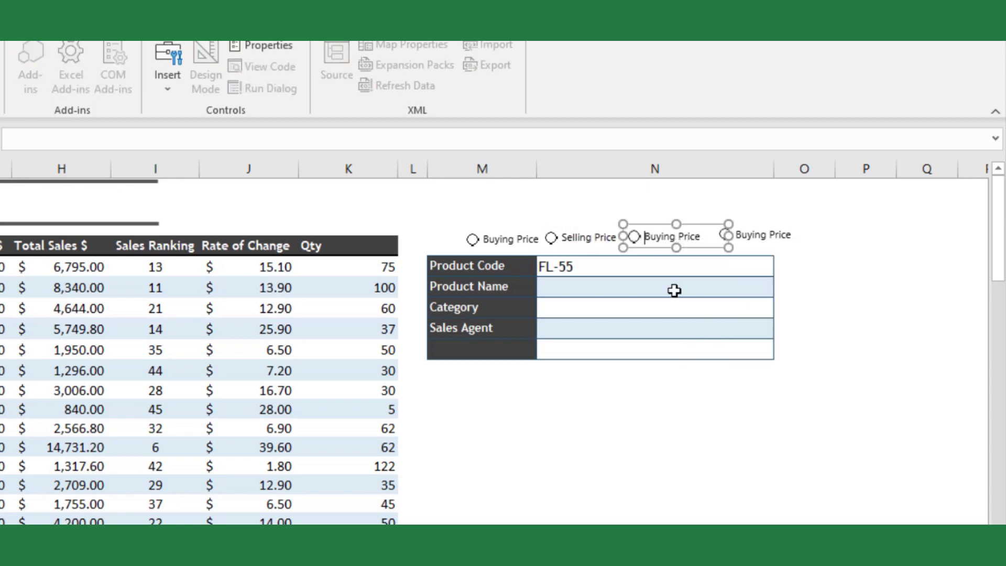
{"action": "key", "text": "BackSpace"}
{"action": "key", "text": "BackSpace"}
{"action": "key", "text": "BackSpace"}
{"action": "key", "text": "BackSpace"}
{"action": "key", "text": "BackSpace"}
{"action": "key", "text": "BackSpace"}
{"action": "key", "text": "BackSpace"}
{"action": "key", "text": "BackSpace"}
{"action": "key", "text": "BackSpace"}
{"action": "key", "text": "BackSpace"}
{"action": "key", "text": "BackSpace"}
{"action": "key", "text": "BackSpace"}
{"action": "type", "text": "Total Sales"}
{"action": "right_click", "coordinate": [754, 242]}
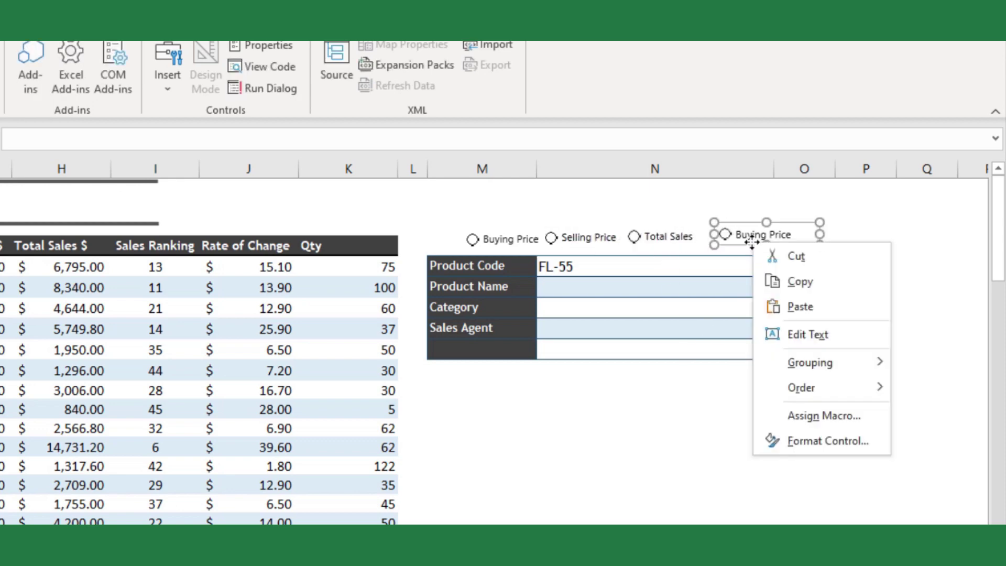
{"action": "left_click", "coordinate": [790, 336]}
{"action": "key", "text": "Escape"}
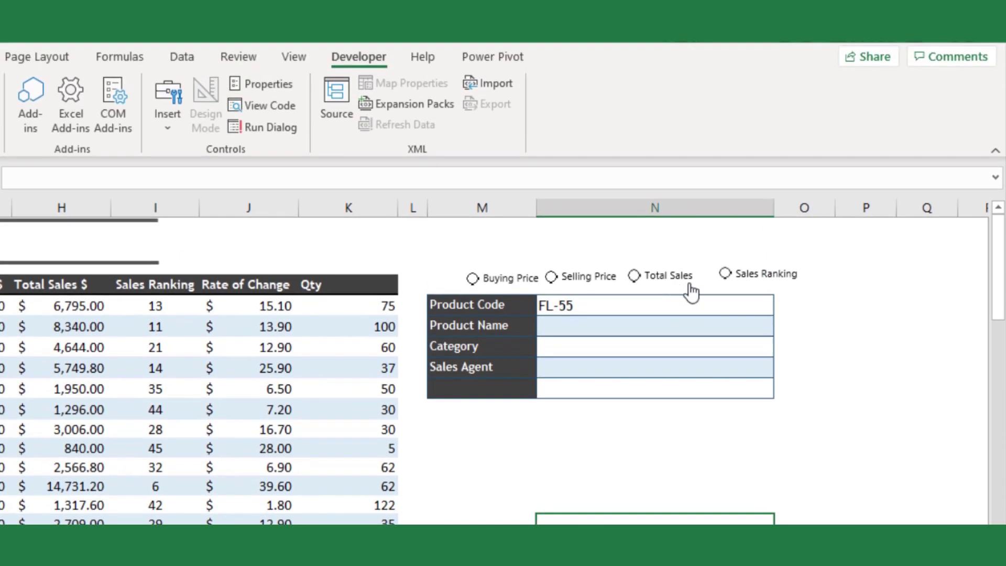
Select all four option buttons together without switching the chosen option.
{"action": "left_click", "coordinate": [718, 286], "text": "shift"}
{"action": "right_click", "coordinate": [713, 296]}
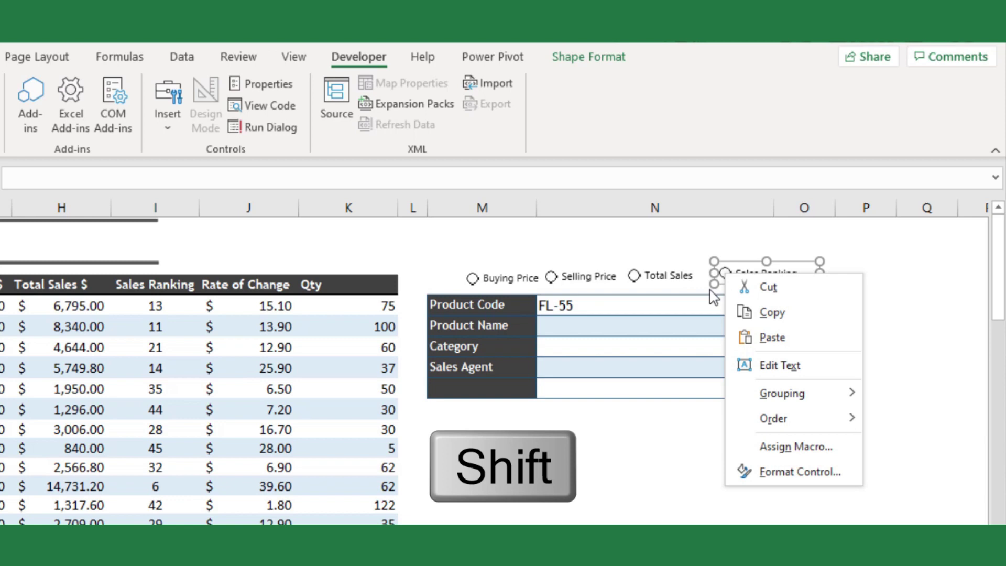
{"action": "left_click", "coordinate": [678, 280], "text": "shift"}
{"action": "right_click", "coordinate": [677, 281]}
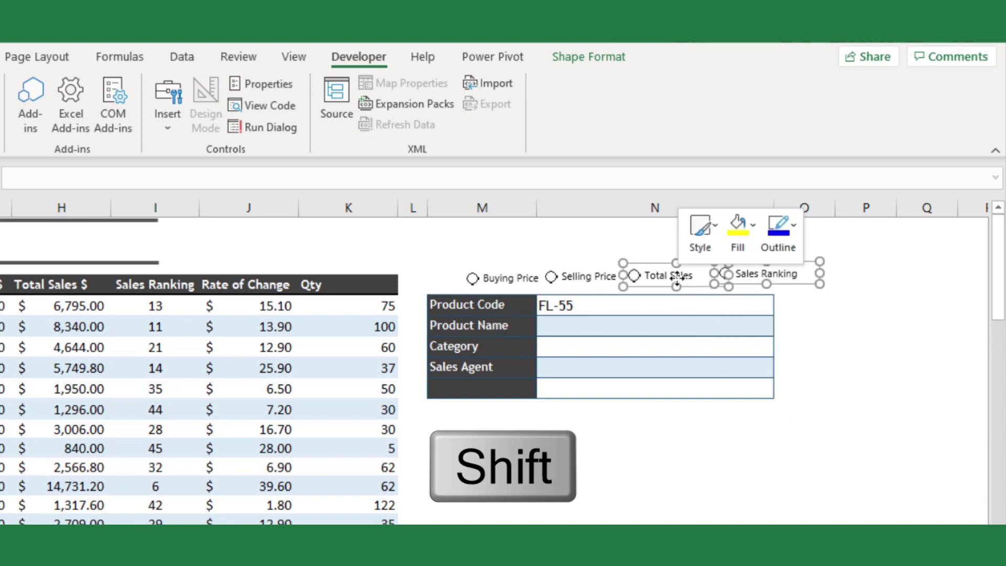
{"action": "left_click", "coordinate": [554, 278], "text": "shift"}
{"action": "right_click", "coordinate": [554, 280]}
{"action": "left_click", "coordinate": [472, 278], "text": "shift"}
{"action": "right_click", "coordinate": [474, 280]}
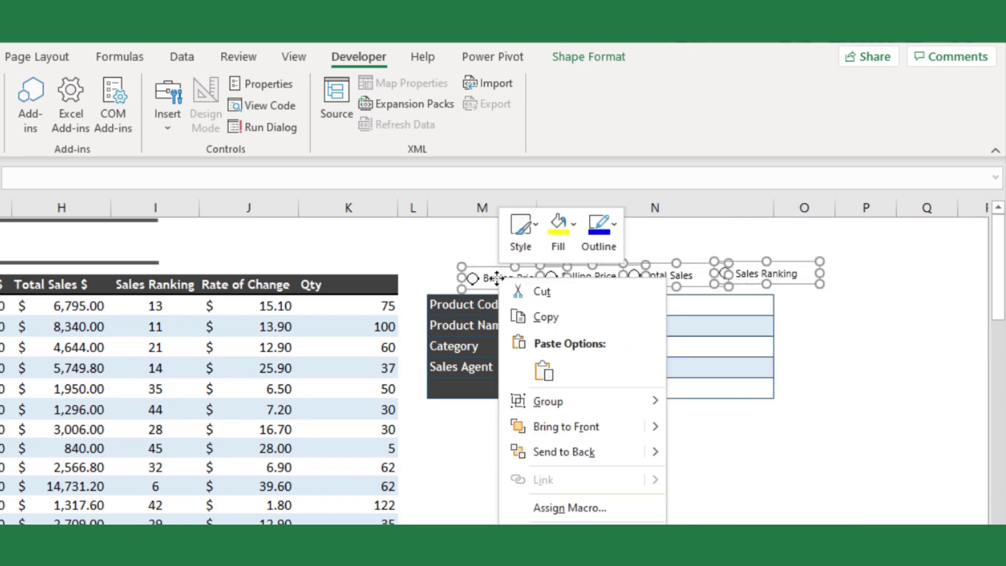
Distribute the four buttons horizontally and align them on their middles.
{"action": "left_click", "coordinate": [563, 64]}
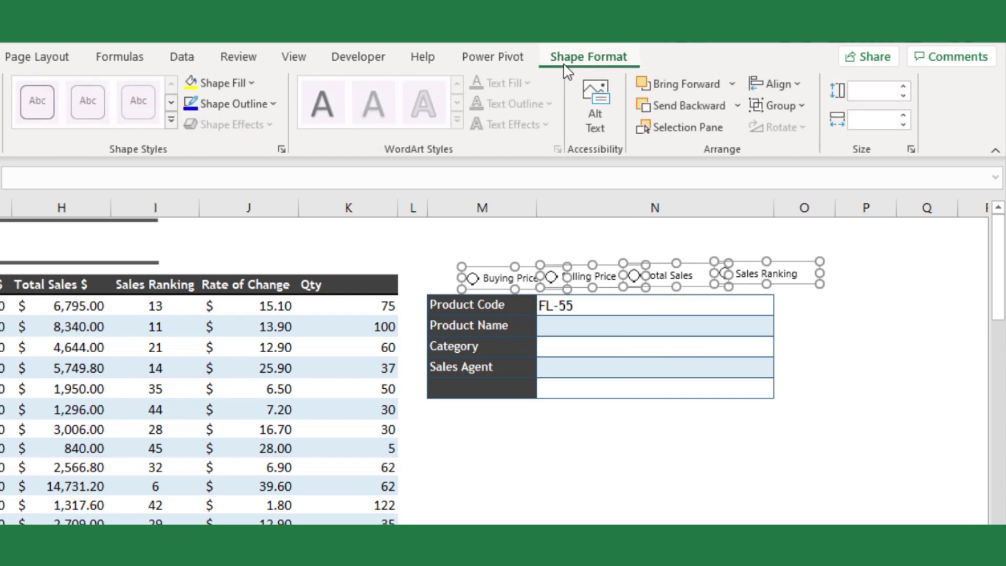
{"action": "left_click", "coordinate": [800, 85]}
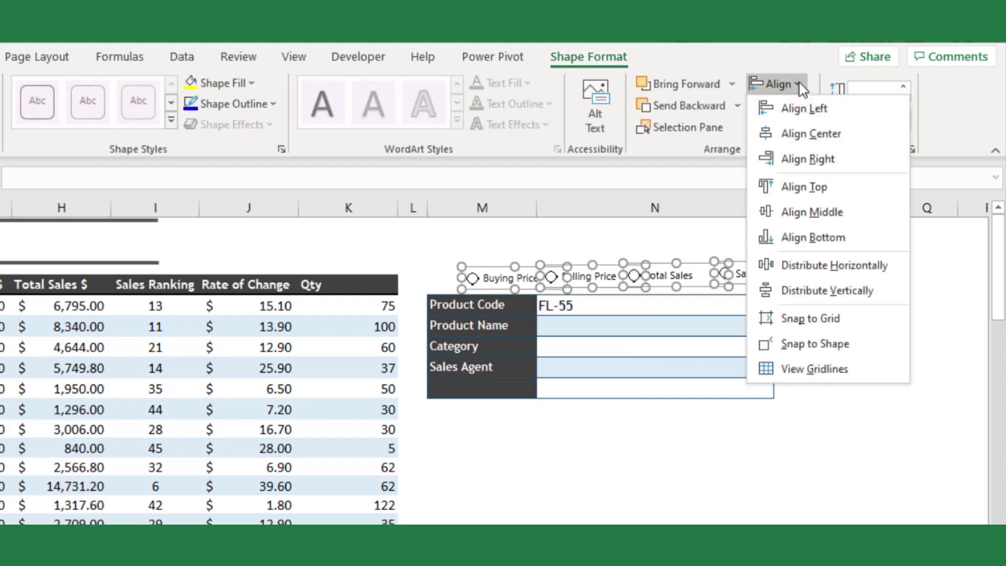
{"action": "left_click", "coordinate": [818, 264]}
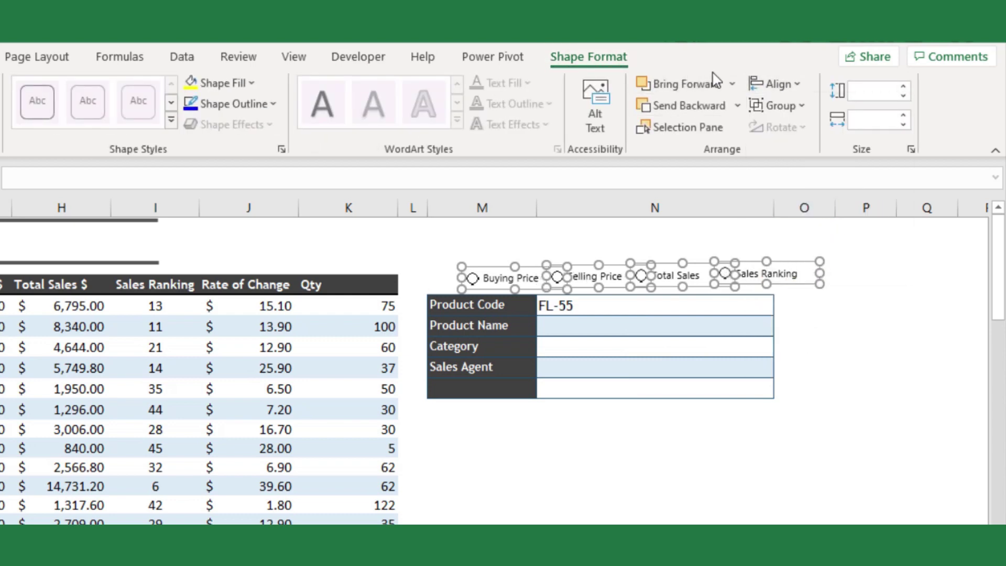
{"action": "left_click", "coordinate": [781, 86]}
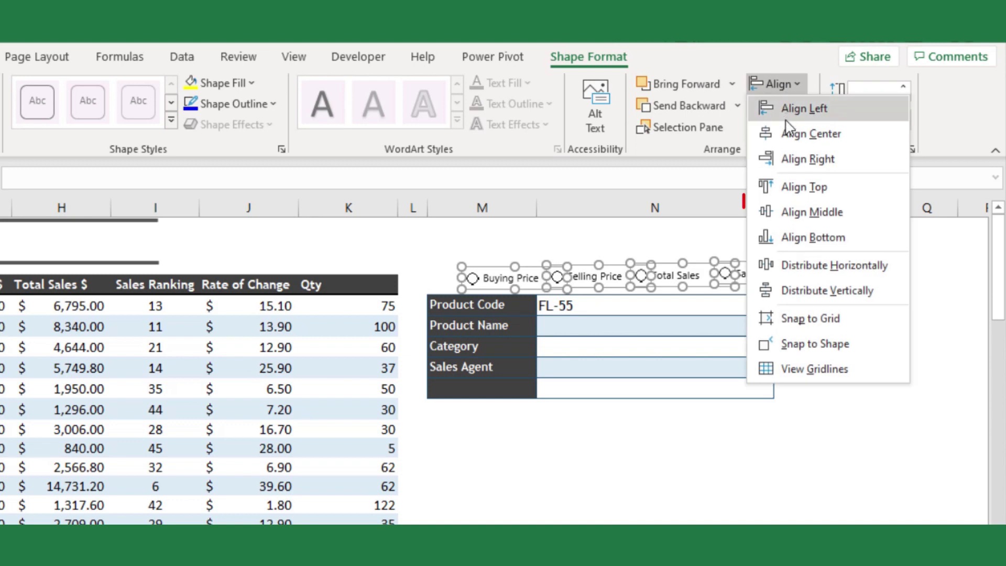
{"action": "left_click", "coordinate": [789, 212]}
{"action": "left_click", "coordinate": [728, 487]}
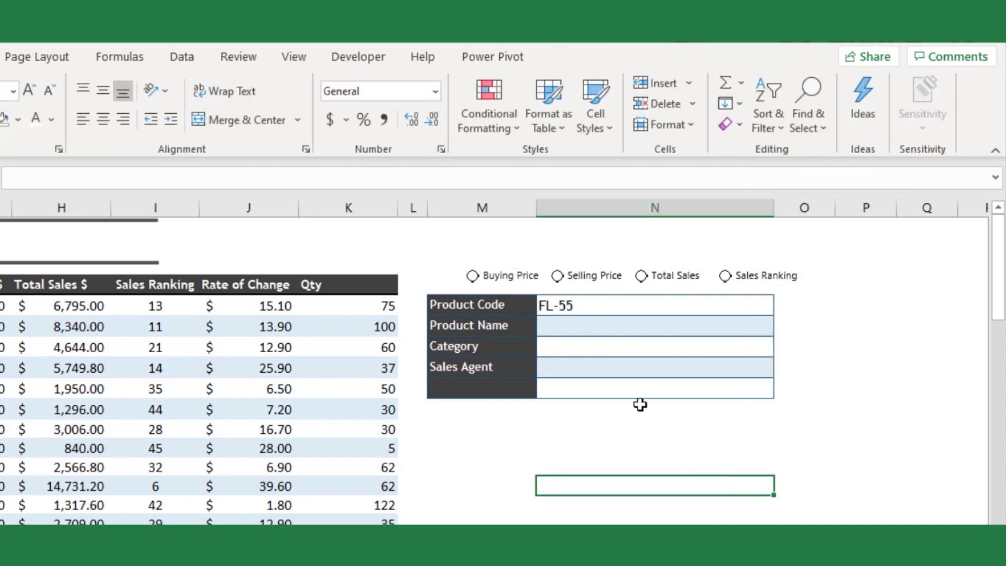
Set the Buying Price option button's cell link to $L$3 in Format Control.
{"action": "right_click", "coordinate": [516, 284]}
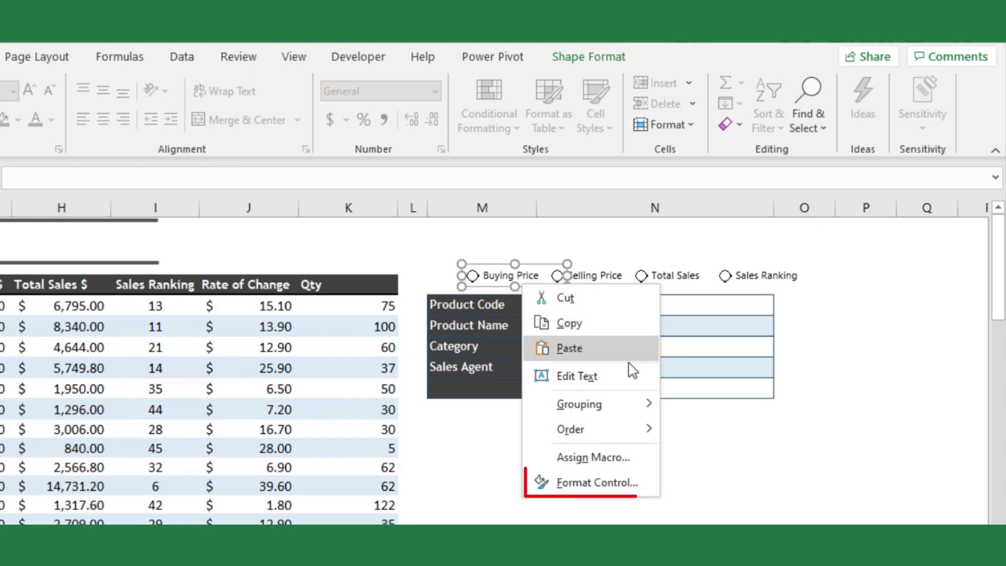
{"action": "left_click", "coordinate": [608, 480]}
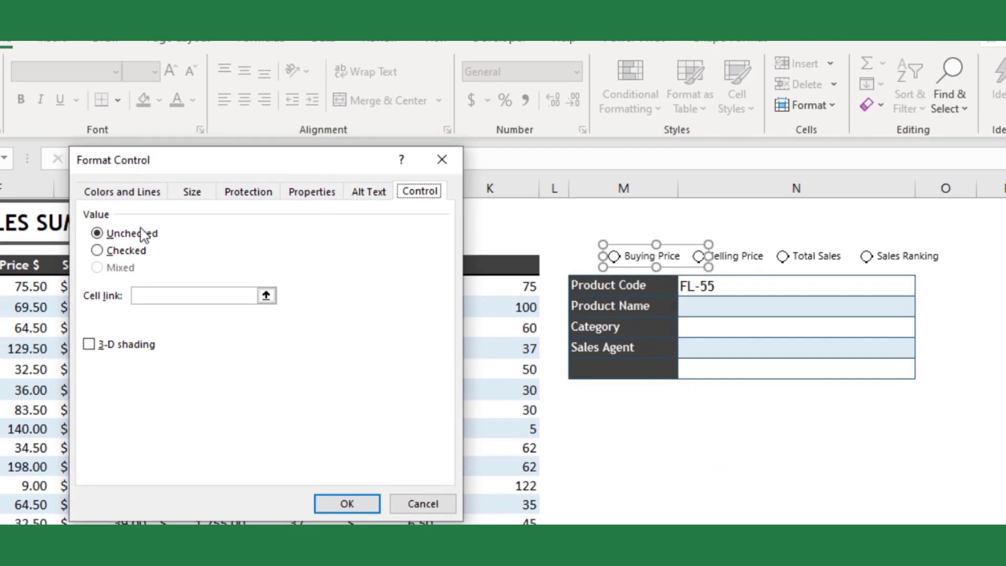
{"action": "left_click", "coordinate": [140, 295]}
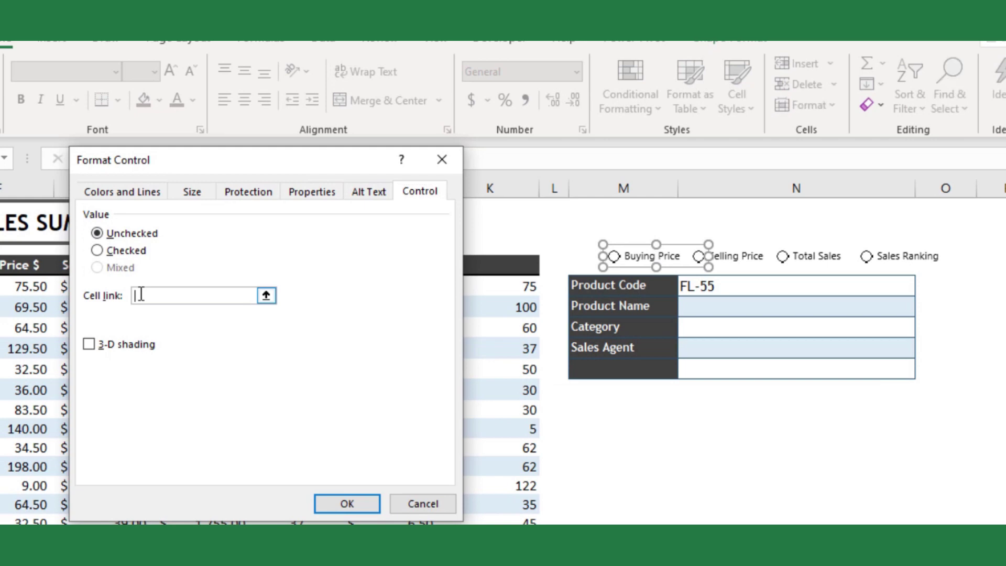
{"action": "left_click", "coordinate": [553, 265]}
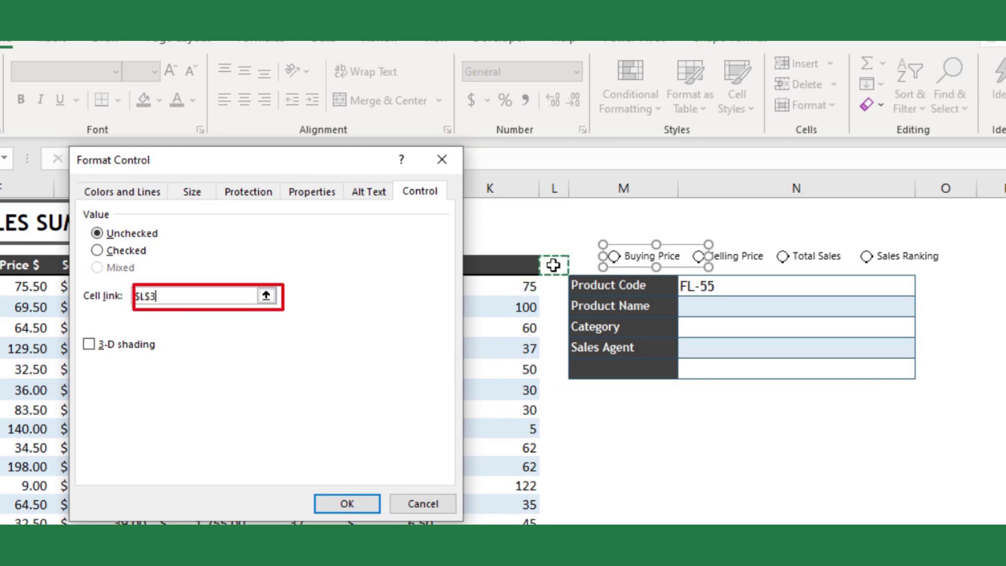
{"action": "left_click", "coordinate": [359, 504]}
{"action": "left_click", "coordinate": [601, 467]}
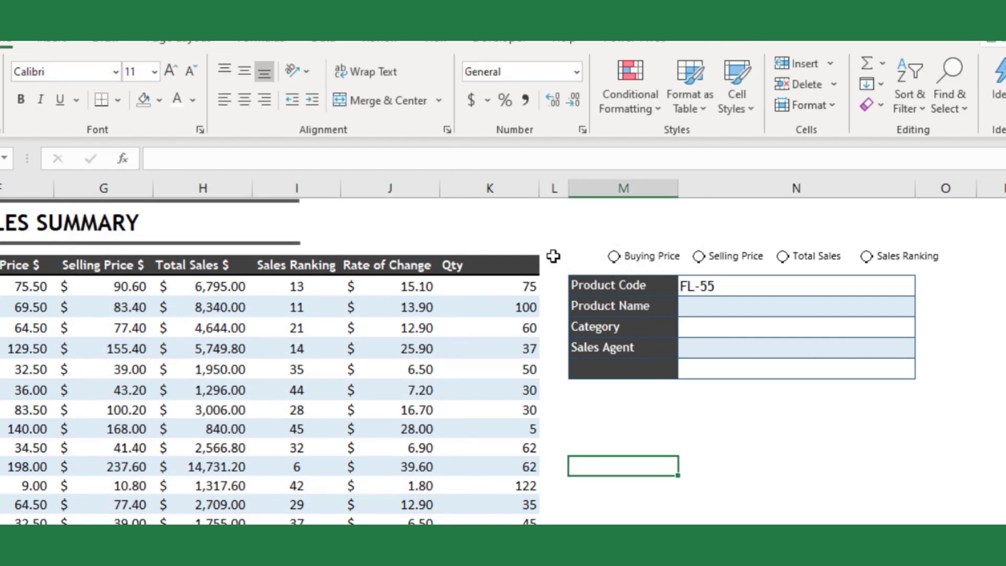
Test the buttons: Selling Price puts 2 in L3, Sales Ranking puts 4.
{"action": "left_click", "coordinate": [614, 258]}
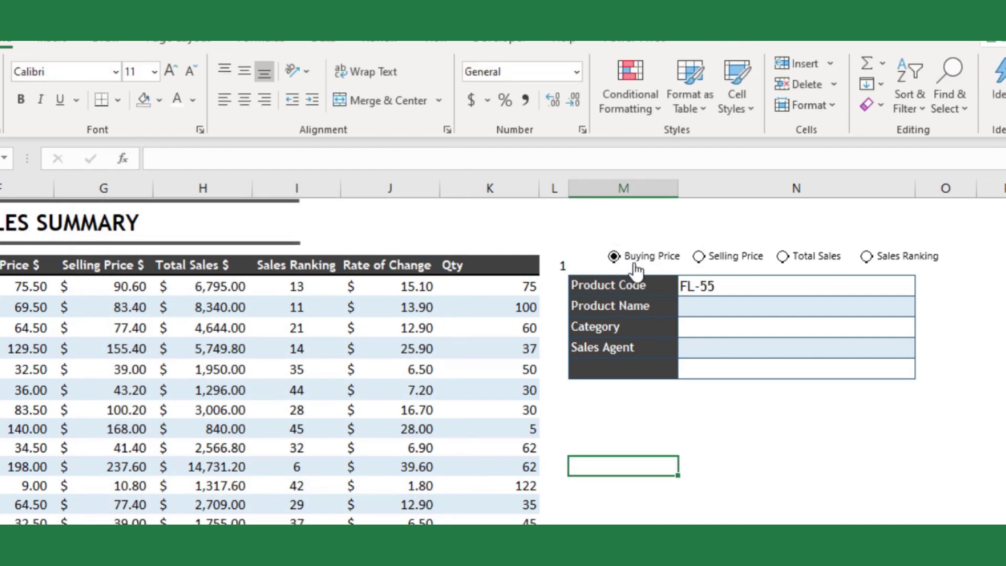
{"action": "left_click", "coordinate": [700, 258]}
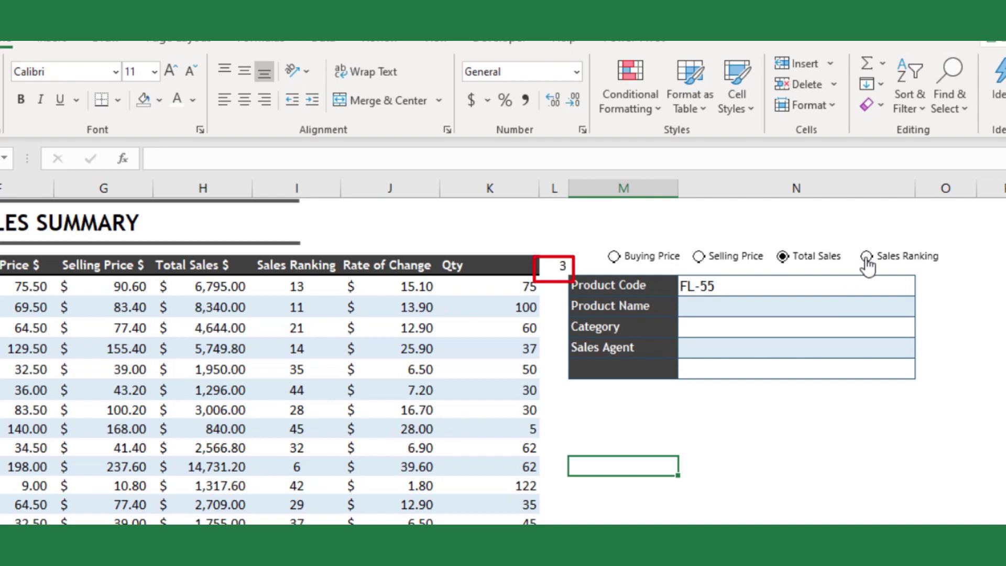
{"action": "left_click", "coordinate": [634, 262]}
{"action": "left_click", "coordinate": [880, 260]}
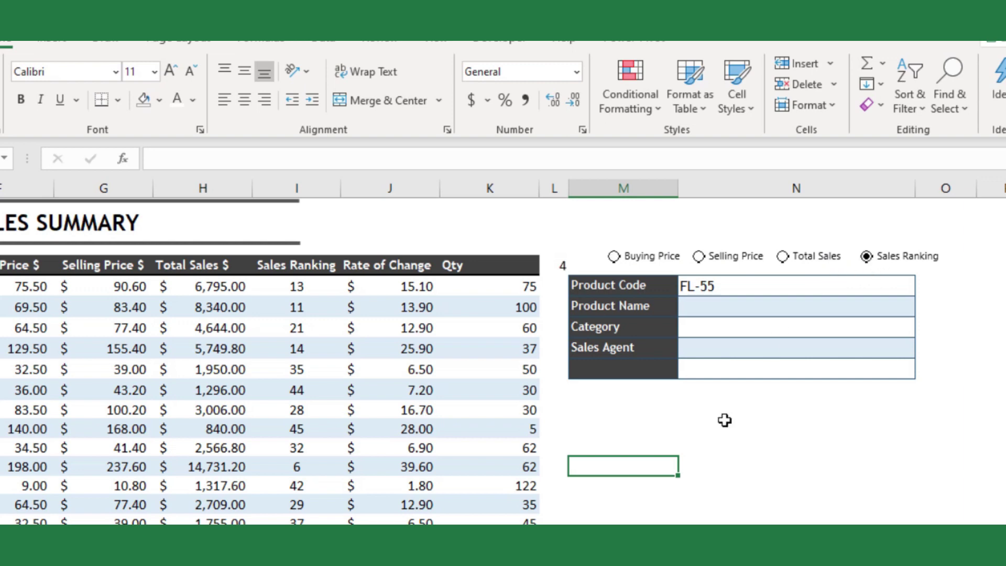
{"action": "left_click", "coordinate": [718, 447]}
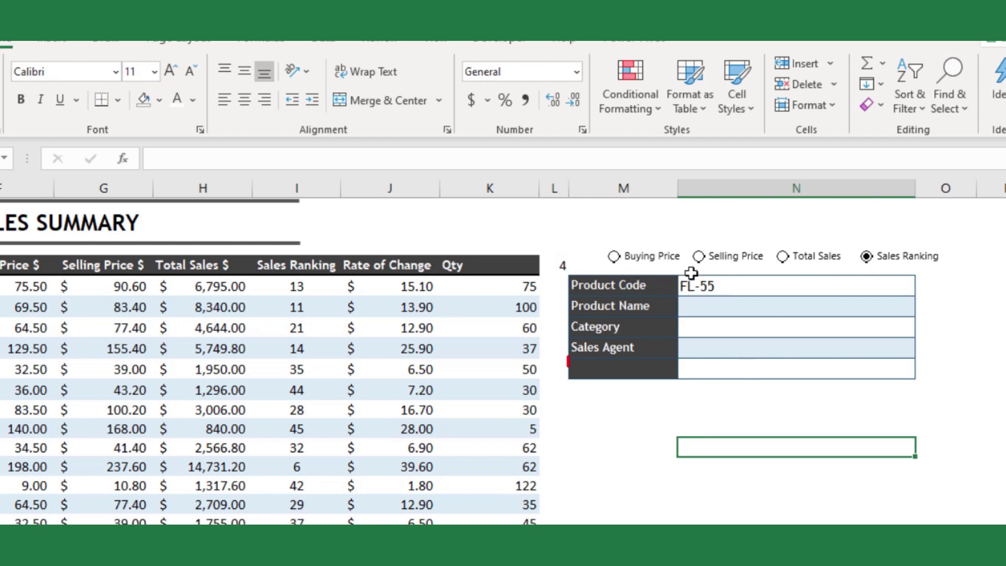
Enter =INDEX(F3:I3,L3) in the fifth label cell M8.
{"action": "left_click", "coordinate": [641, 365]}
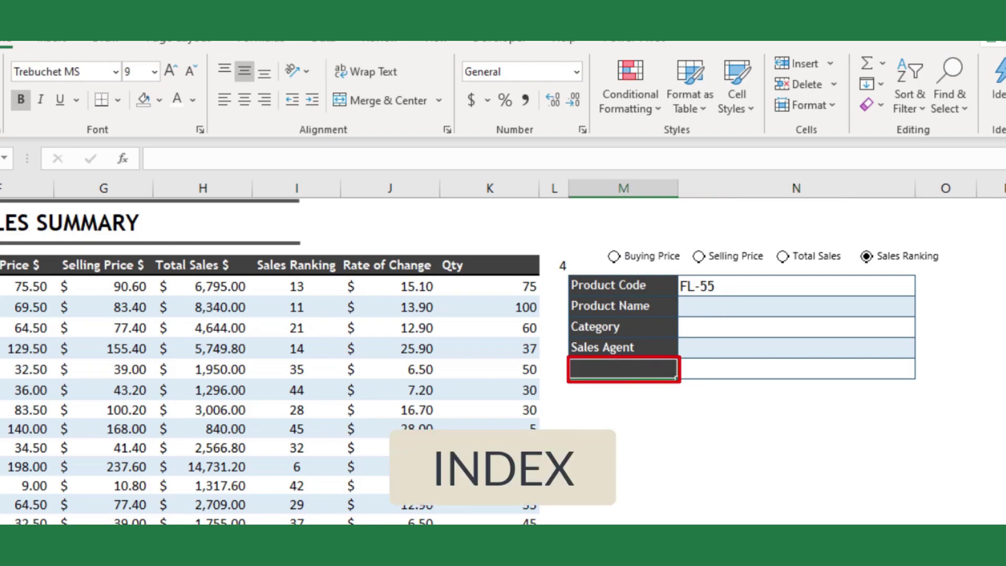
{"action": "type", "text": "=inde"}
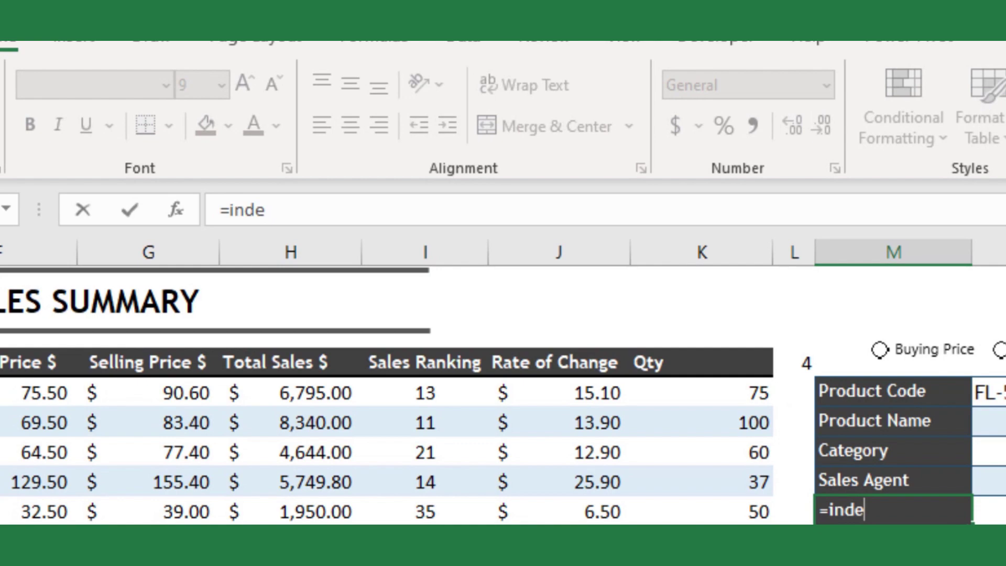
{"action": "key", "text": "Tab"}
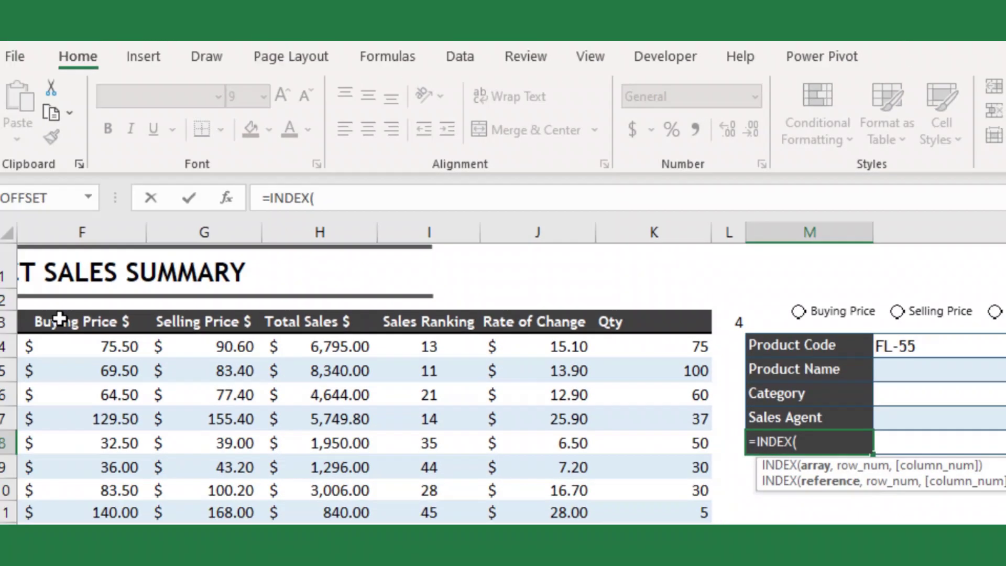
{"action": "left_click_drag", "start_coordinate": [47, 364], "coordinate": [416, 384]}
{"action": "left_click_drag", "start_coordinate": [422, 334], "coordinate": [433, 316]}
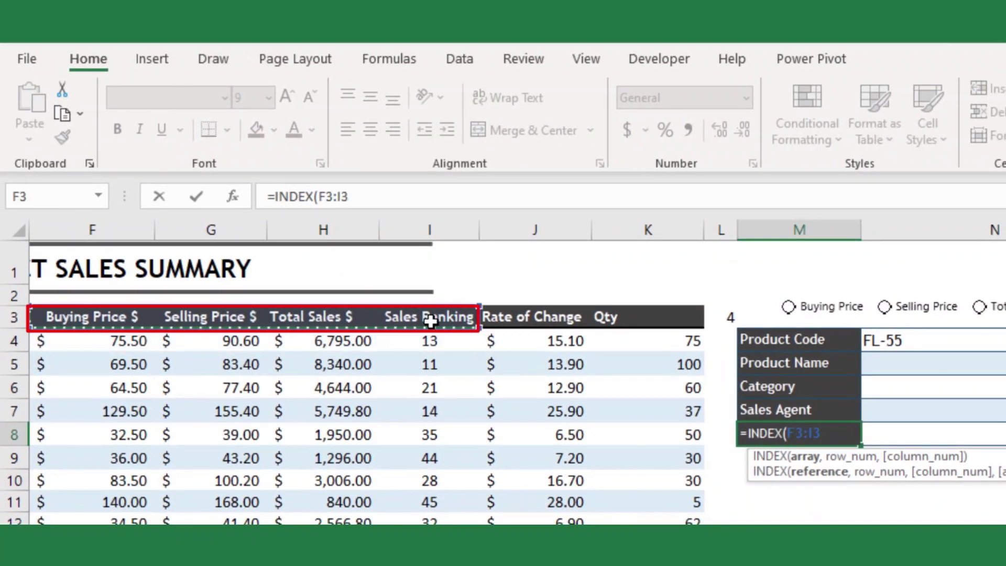
{"action": "type", "text": ","}
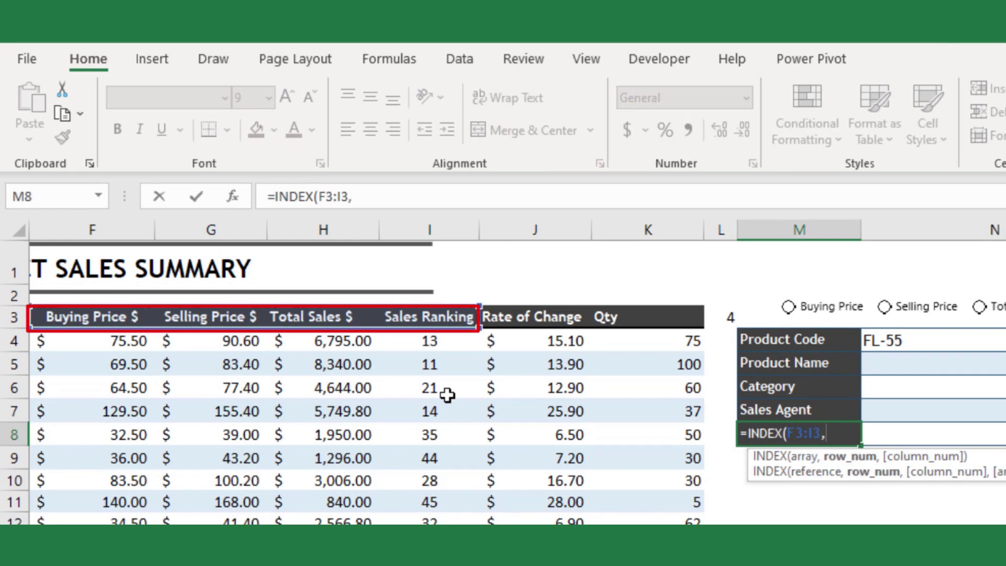
{"action": "left_click", "coordinate": [719, 317]}
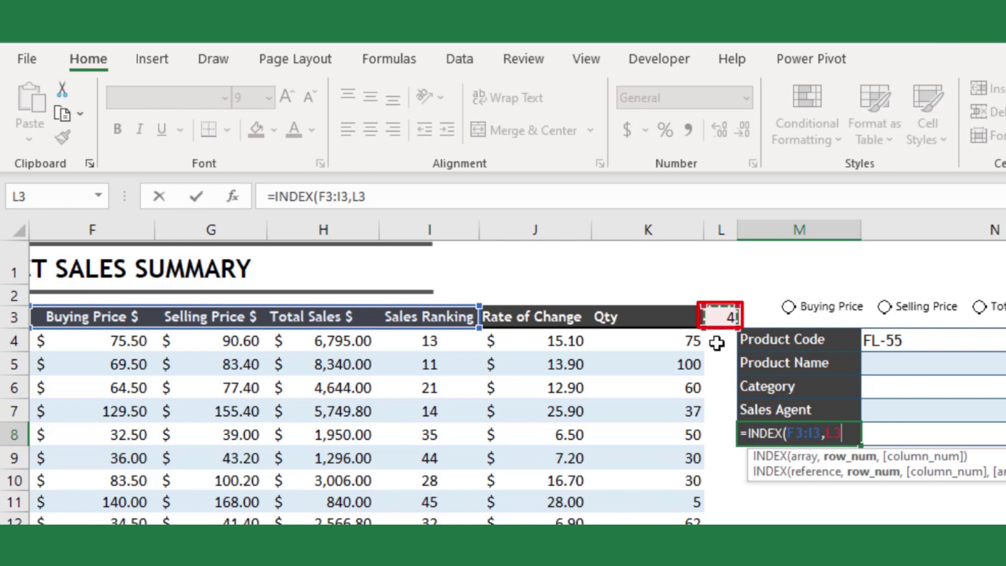
{"action": "type", "text": ")"}
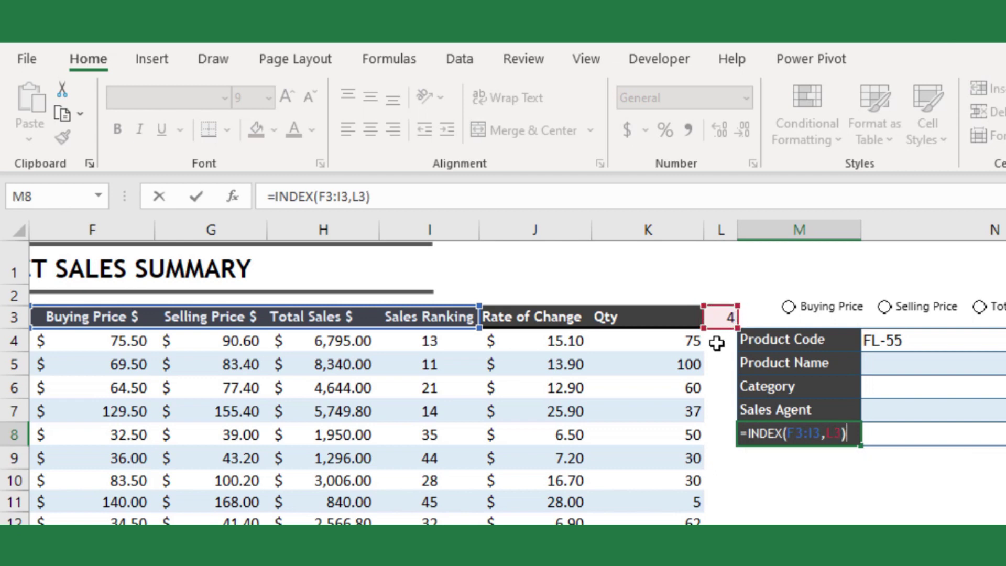
{"action": "key", "text": "Return"}
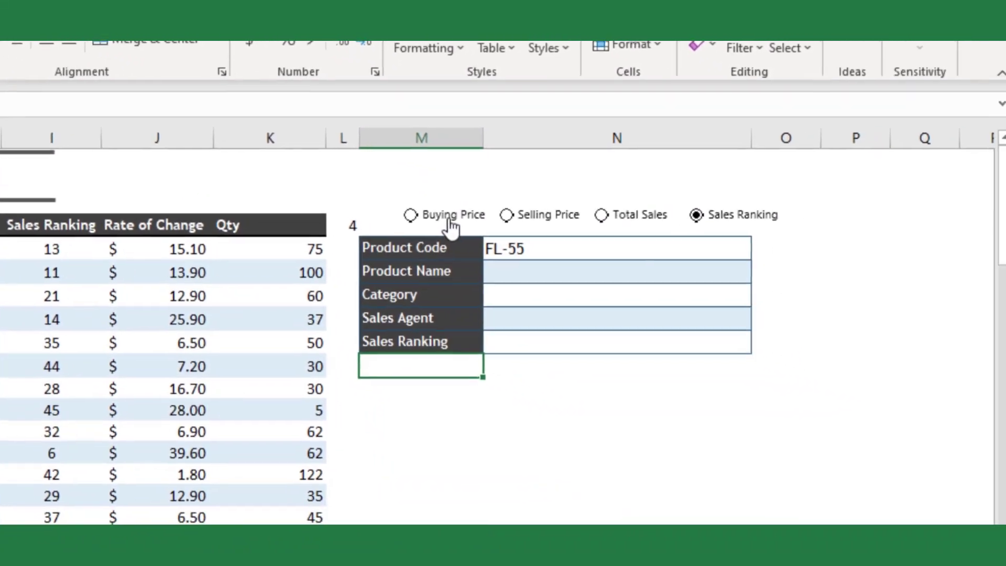
Check the fifth label changes as each of the four option buttons is picked.
{"action": "left_click", "coordinate": [521, 233]}
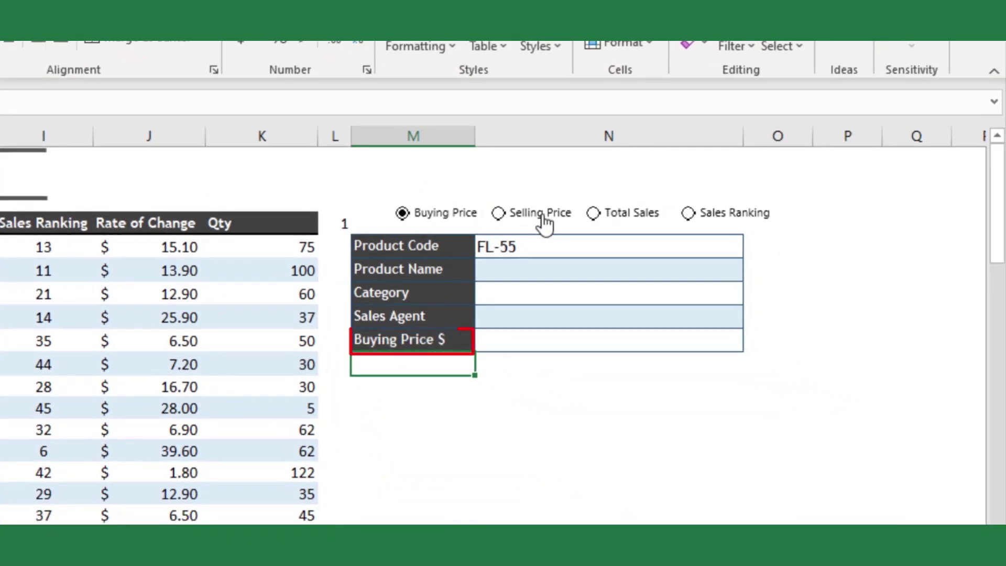
{"action": "left_click", "coordinate": [639, 234]}
{"action": "left_click", "coordinate": [593, 213]}
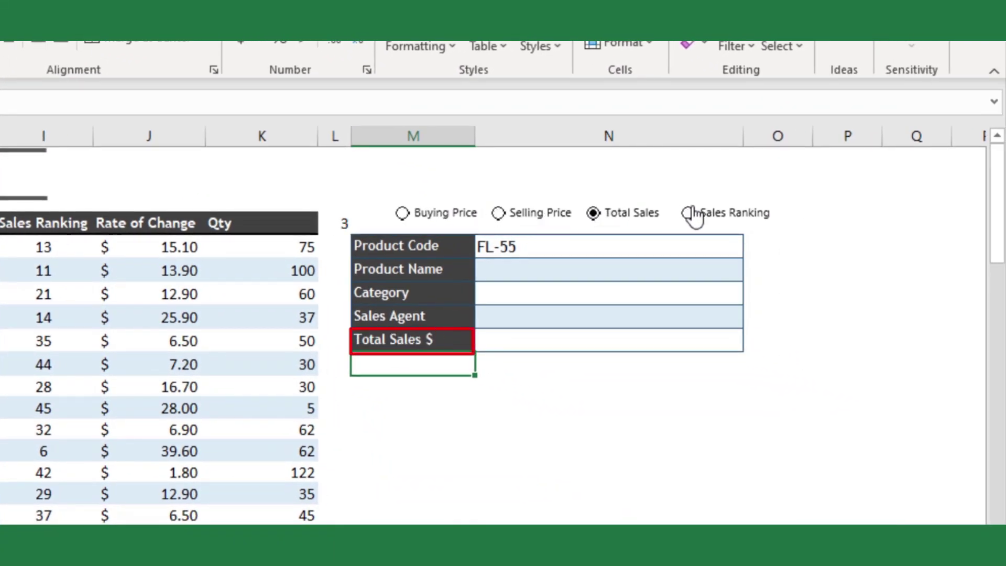
{"action": "left_click", "coordinate": [688, 213]}
{"action": "left_click", "coordinate": [491, 434]}
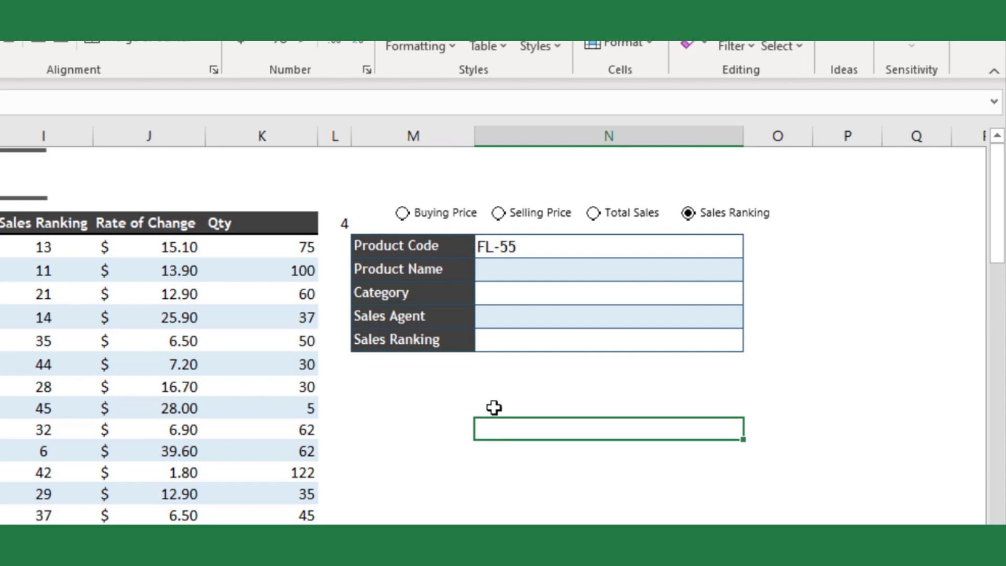
Start a VLOOKUP in N5 using N4 as lookup value and B4:K54 as table.
{"action": "left_click", "coordinate": [507, 271]}
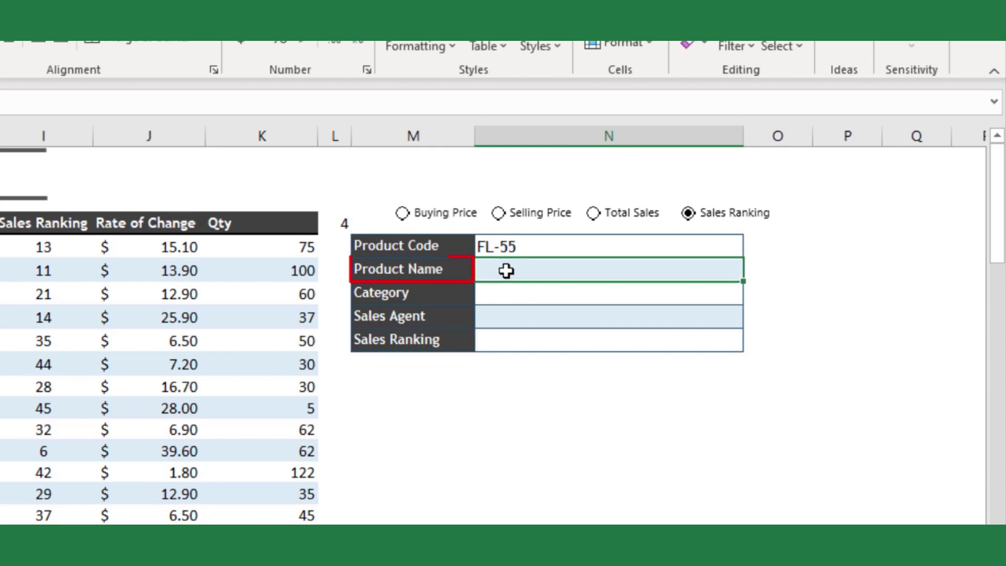
{"action": "left_click", "coordinate": [393, 271]}
{"action": "left_click", "coordinate": [563, 263]}
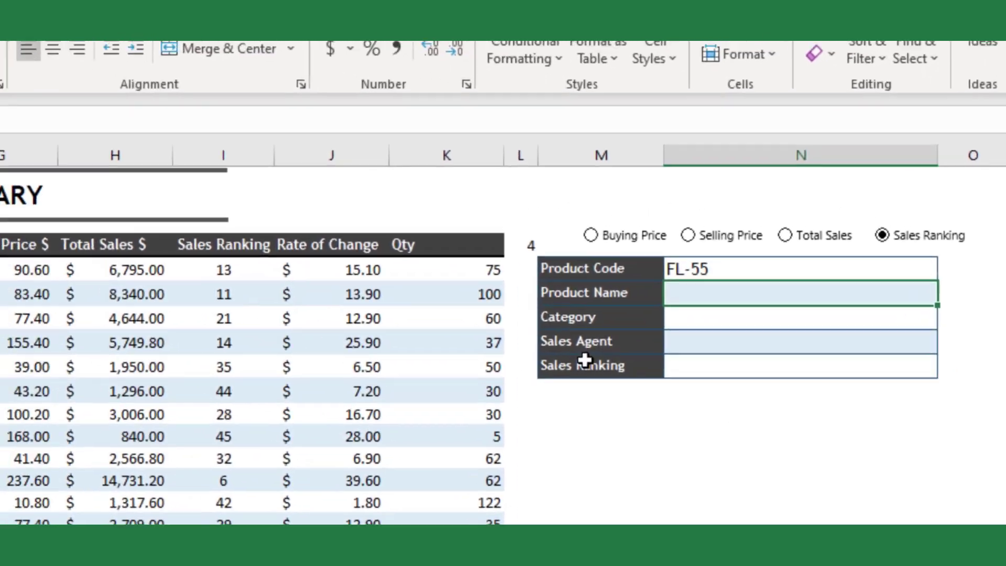
{"action": "type", "text": "=v"}
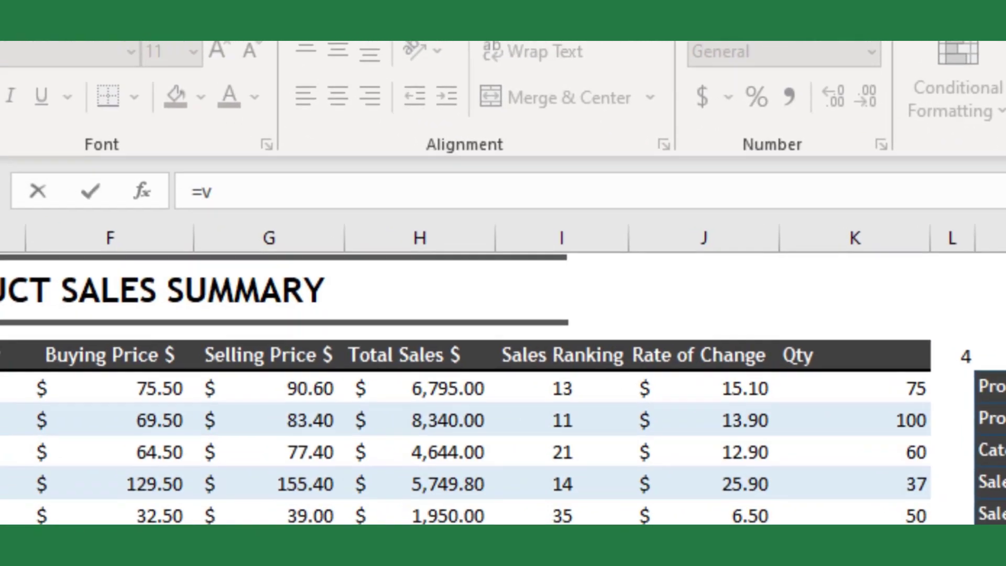
{"action": "type", "text": "l"}
{"action": "key", "text": "Tab"}
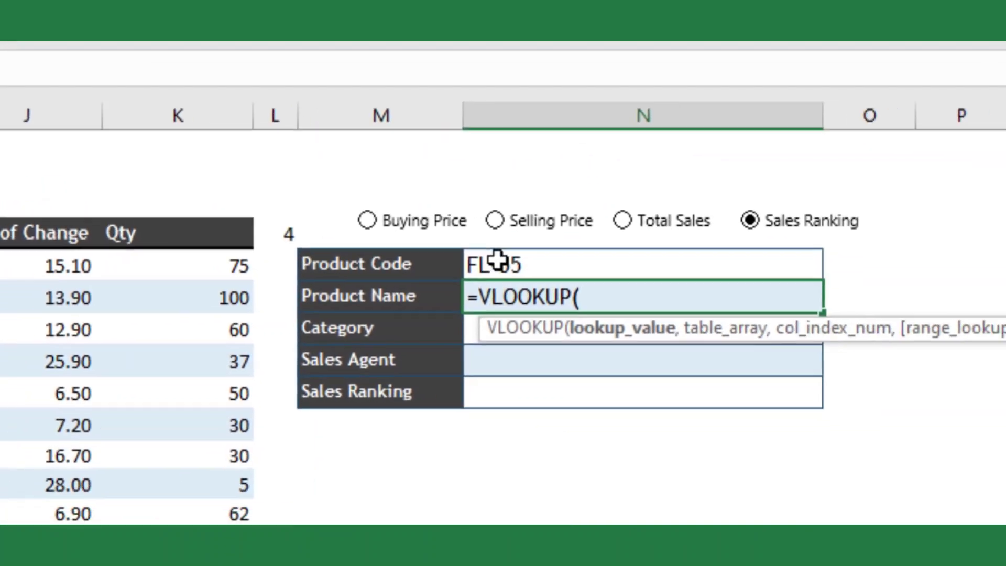
{"action": "left_click", "coordinate": [439, 252]}
{"action": "type", "text": ","}
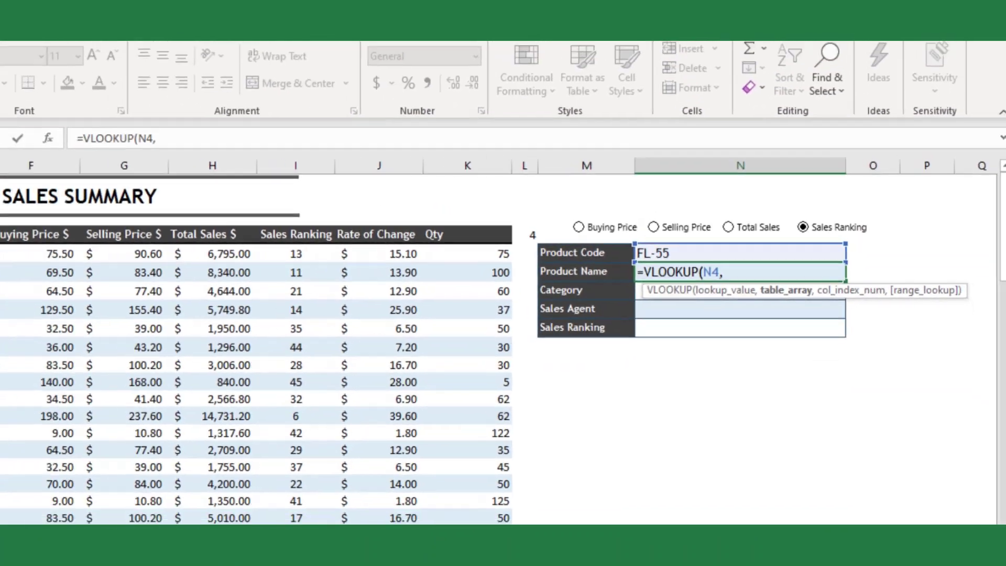
{"action": "scroll", "coordinate": [502, 346], "scroll_direction": "left", "scroll_amount": 5}
{"action": "scroll", "coordinate": [503, 345], "scroll_direction": "left", "scroll_amount": 1}
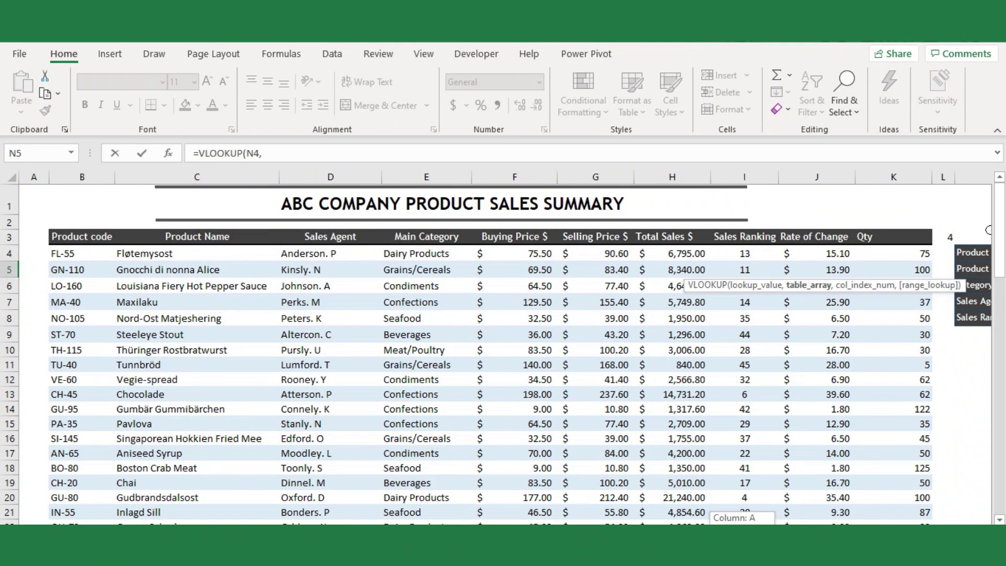
{"action": "left_click", "coordinate": [77, 253]}
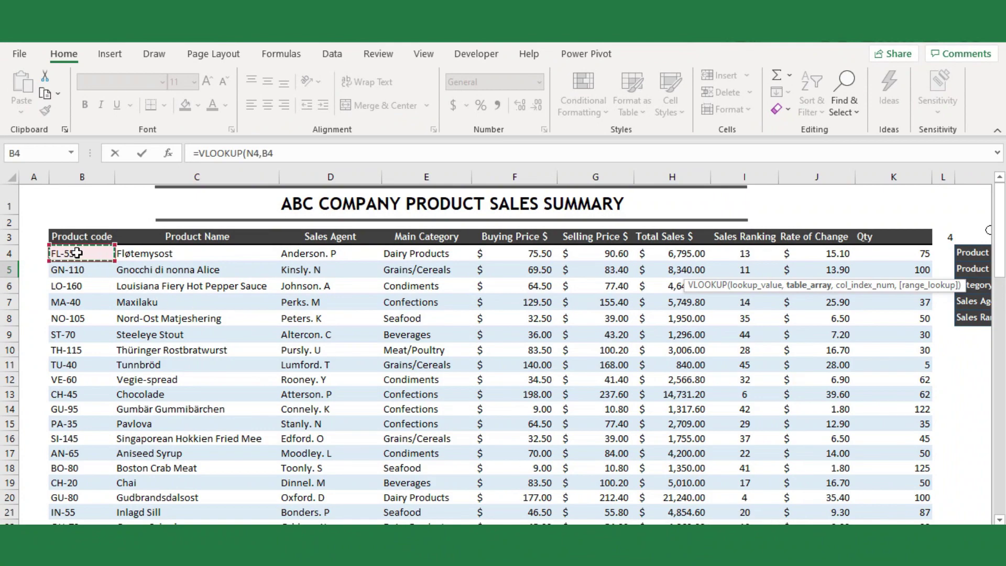
{"action": "key", "text": "ctrl+shift+Down"}
{"action": "key", "text": "ctrl+shift+Right"}
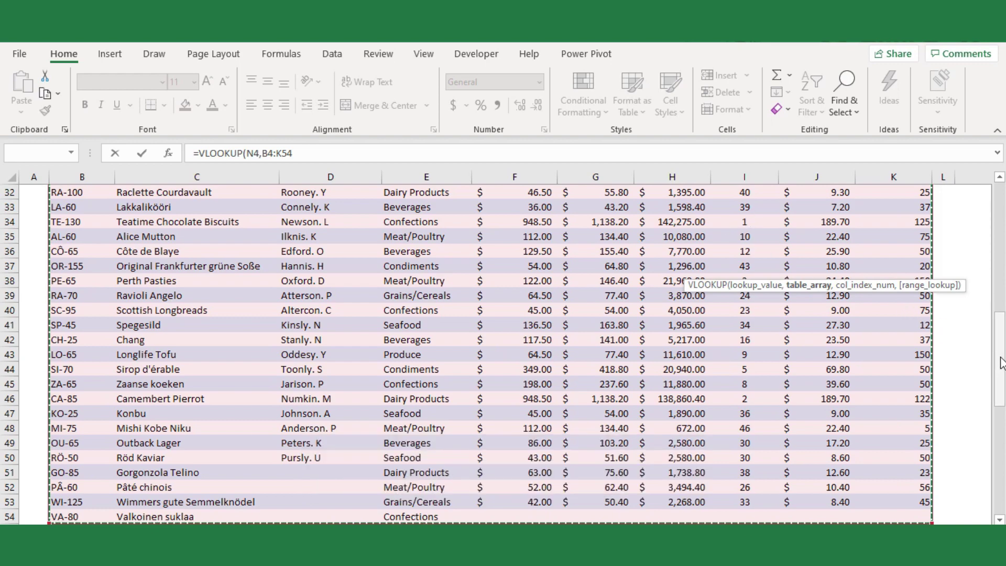
{"action": "scroll", "coordinate": [998, 356], "scroll_direction": "up", "scroll_amount": 10}
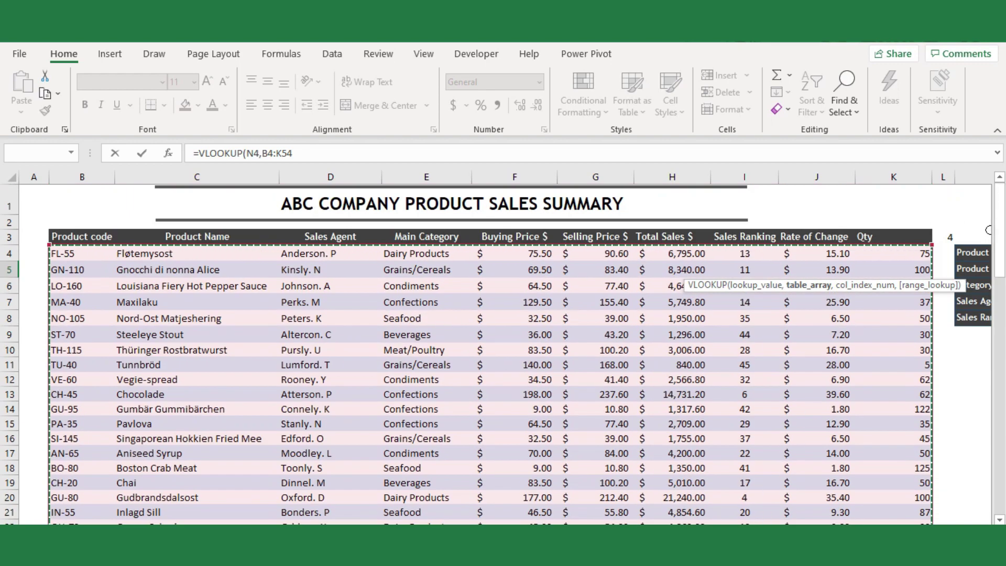
{"action": "scroll", "coordinate": [837, 518], "scroll_direction": "right", "scroll_amount": 5}
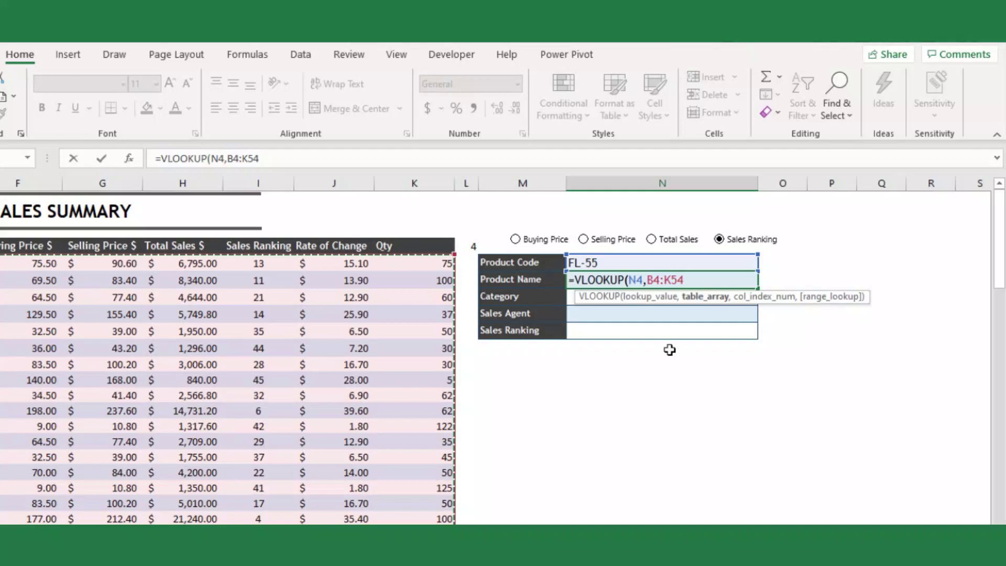
Finish the formula with column 2 and FALSE, giving =VLOOKUP(N4,B4:K54,2,FALSE).
{"action": "type", "text": ","}
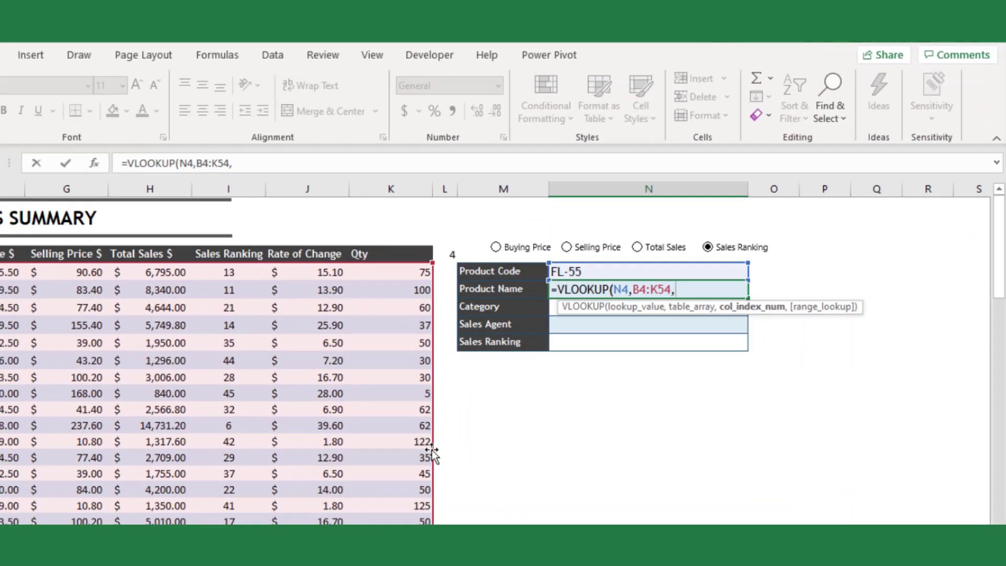
{"action": "scroll", "coordinate": [503, 356], "scroll_direction": "left", "scroll_amount": 1}
{"action": "scroll", "coordinate": [406, 406], "scroll_direction": "left", "scroll_amount": 2}
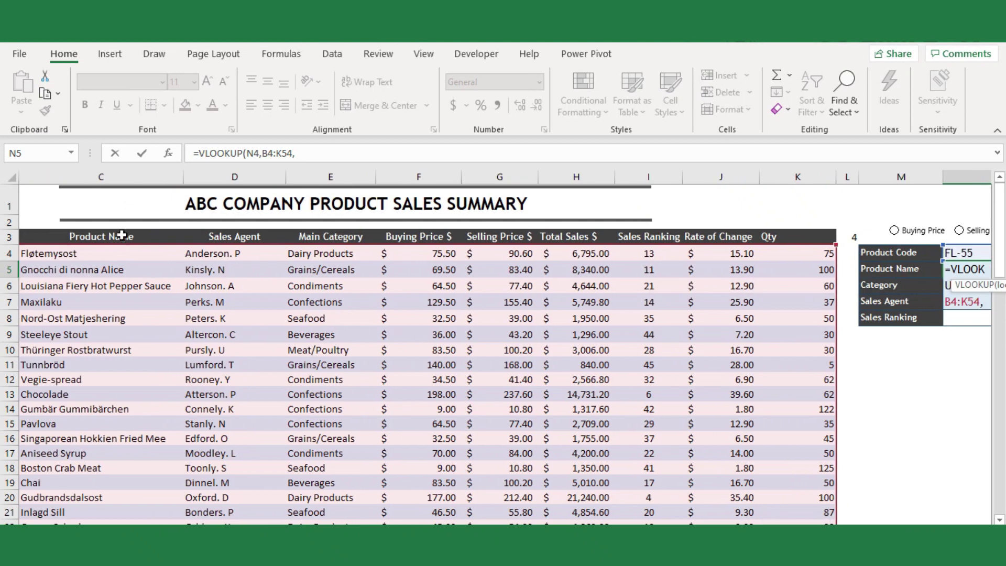
{"action": "left_click", "coordinate": [343, 155]}
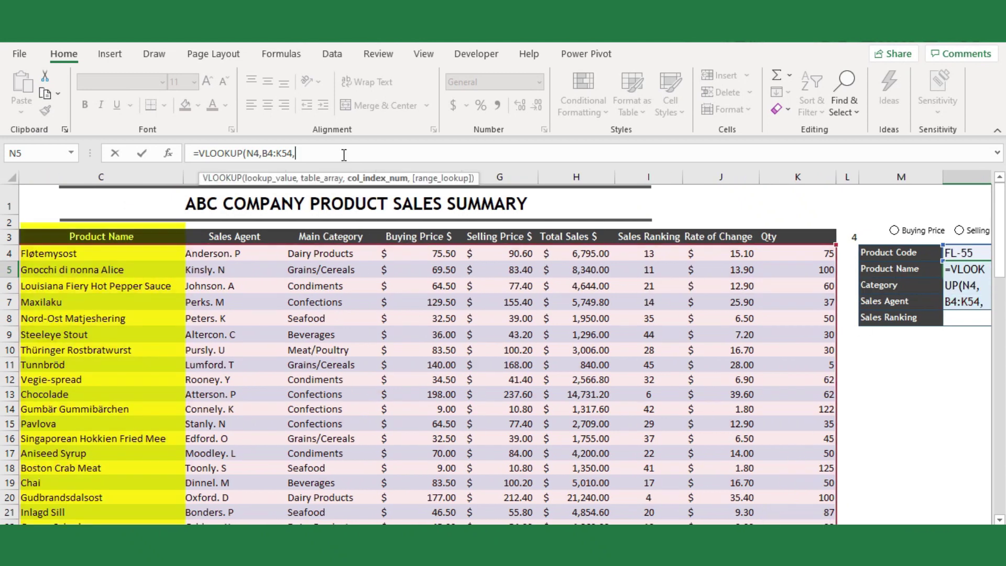
{"action": "type", "text": "2,"}
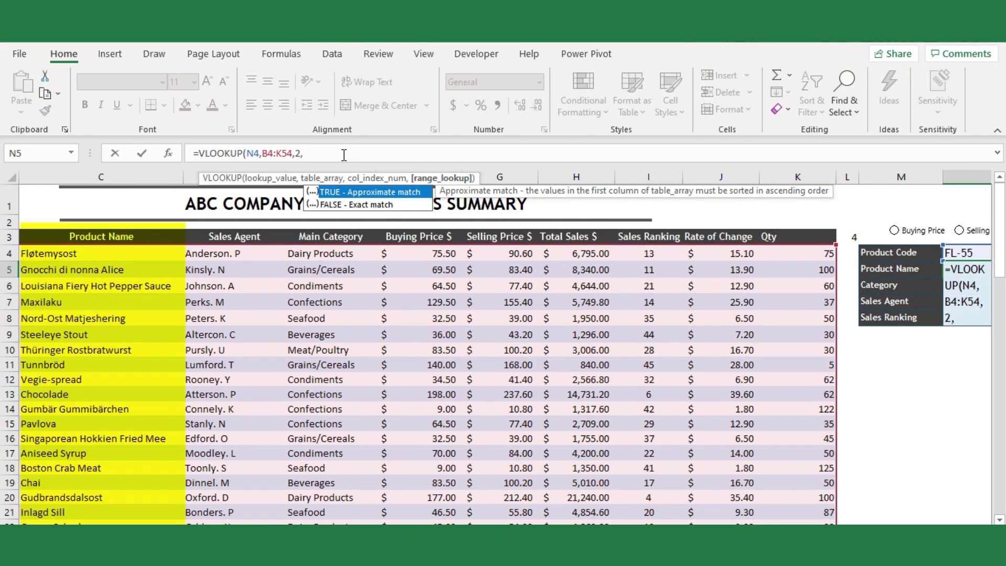
{"action": "key", "text": "Down"}
{"action": "key", "text": "Tab"}
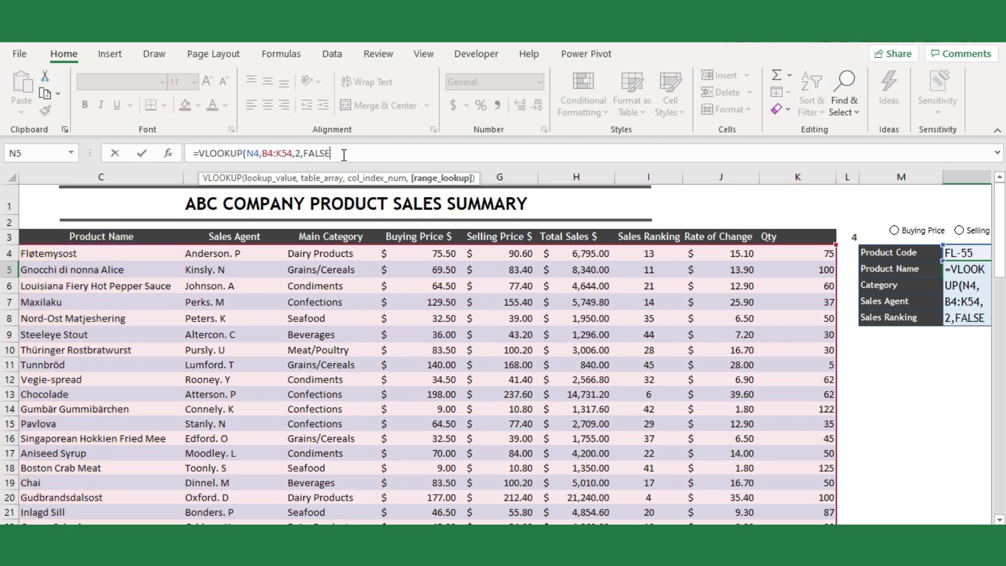
{"action": "type", "text": ")"}
{"action": "key", "text": "Return"}
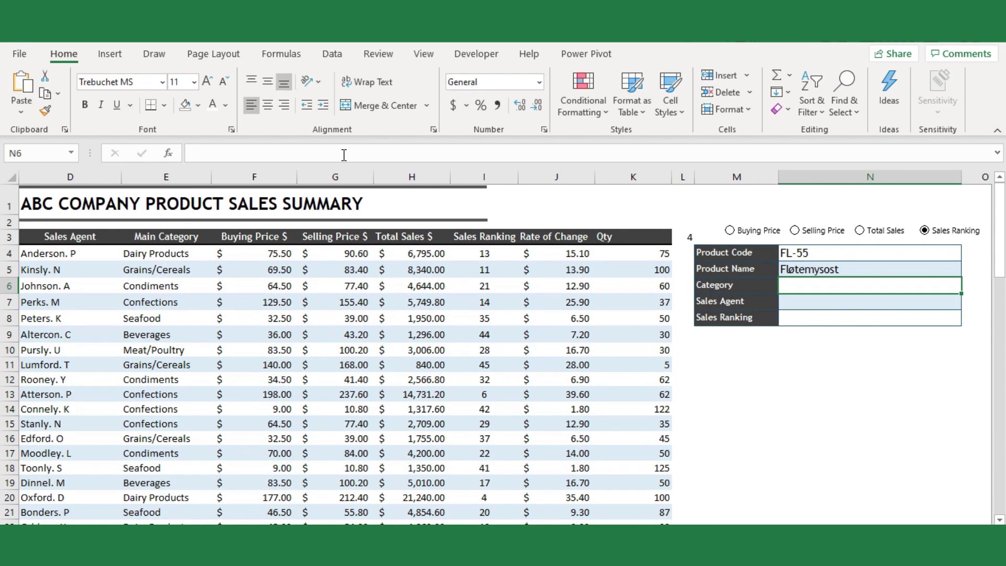
Make N5's formula absolute: =VLOOKUP($N$4,$B$4:$K$54,2,FALSE).
{"action": "left_click", "coordinate": [804, 272]}
{"action": "left_click", "coordinate": [293, 154]}
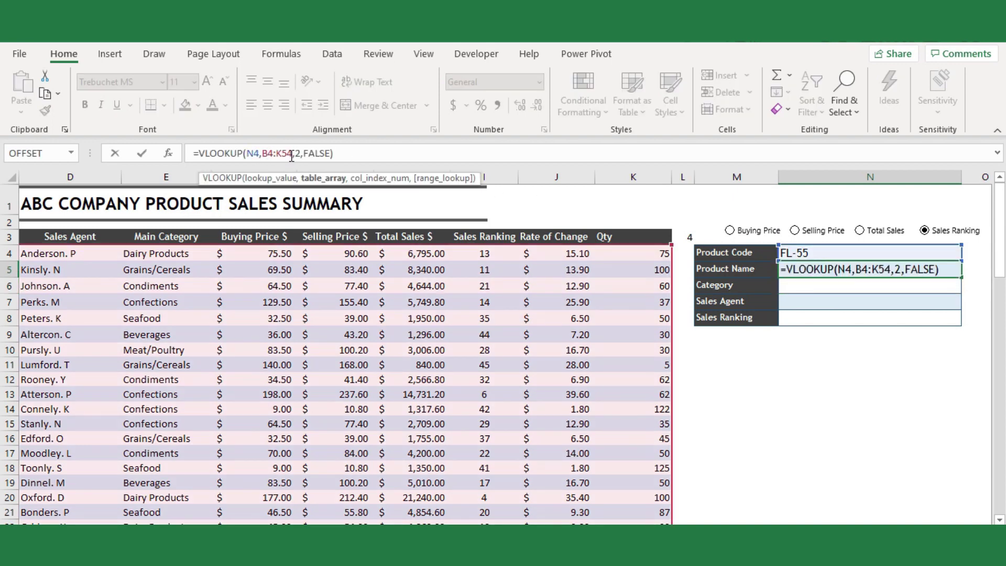
{"action": "left_click_drag", "start_coordinate": [292, 153], "coordinate": [266, 152]}
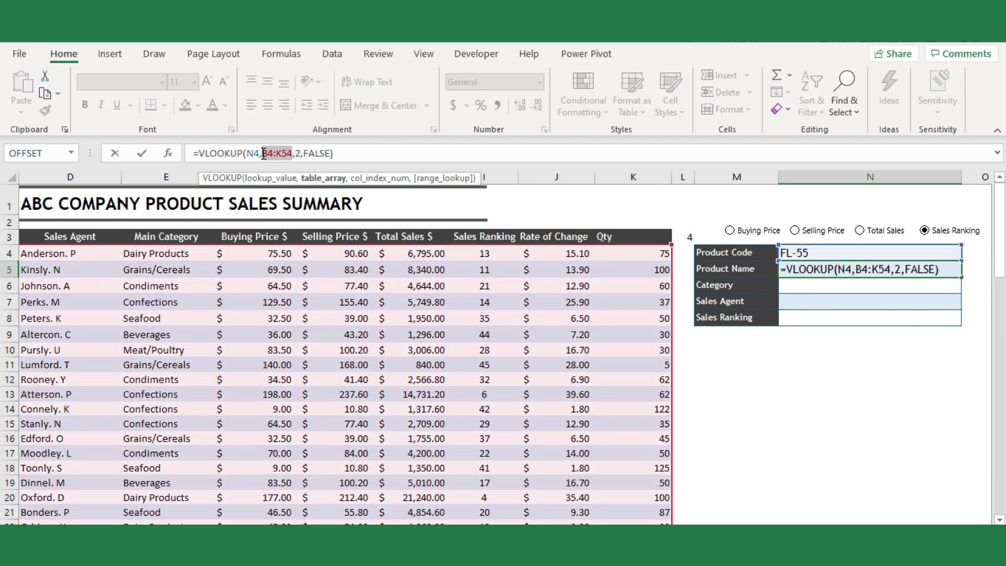
{"action": "key", "text": "F4"}
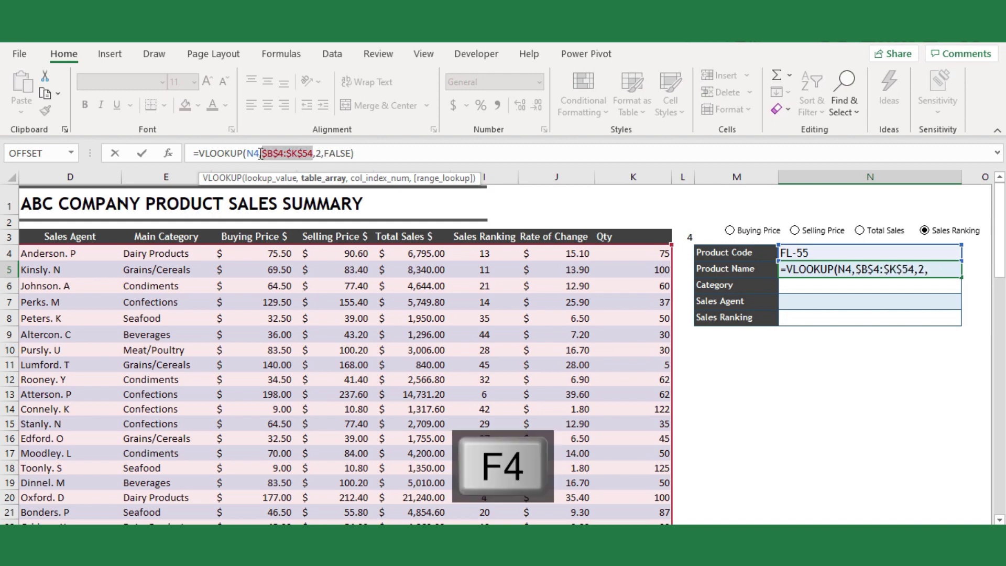
{"action": "left_click", "coordinate": [260, 153]}
{"action": "key", "text": "F4"}
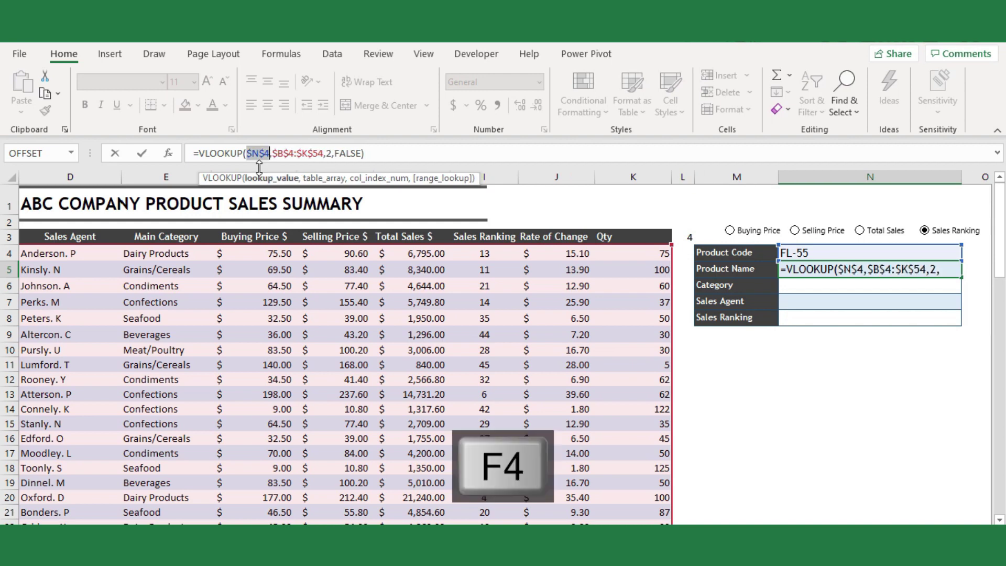
{"action": "key", "text": "Return"}
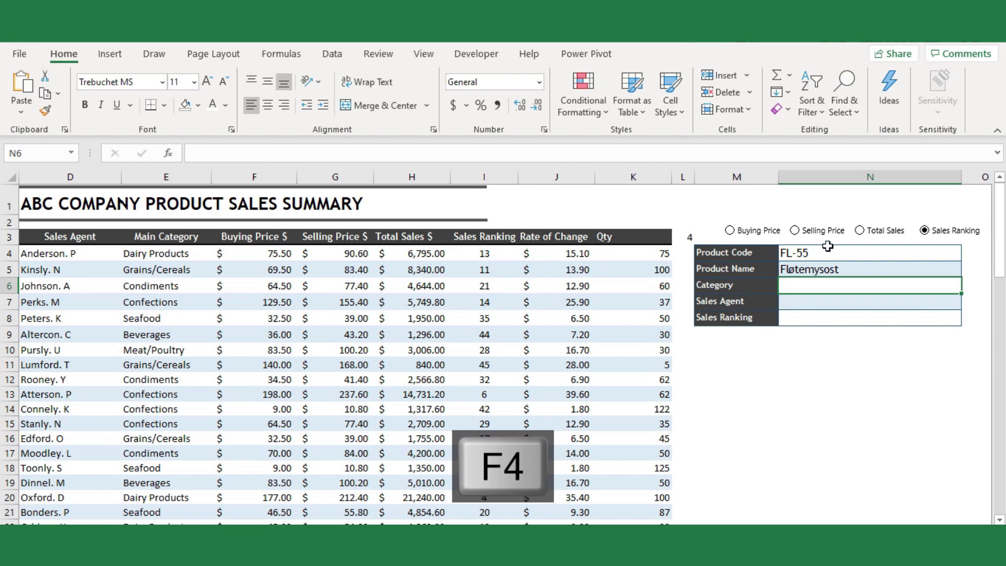
Copy the N5 lookup formula down to the Category and Sales Agent rows (N6:N7).
{"action": "left_click", "coordinate": [849, 270]}
{"action": "left_click_drag", "start_coordinate": [961, 276], "coordinate": [958, 310]}
{"action": "left_click", "coordinate": [906, 287]}
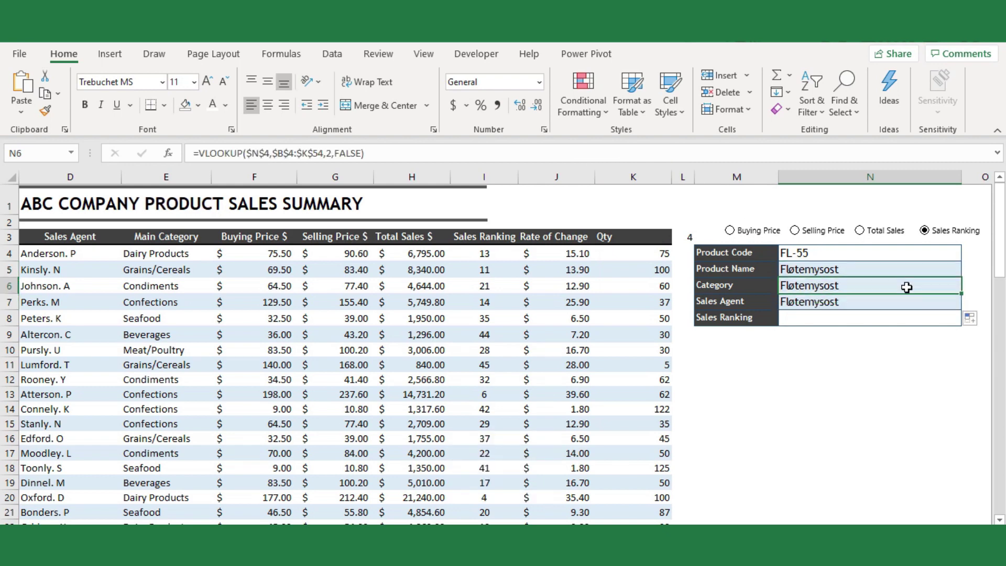
{"action": "left_click", "coordinate": [730, 289]}
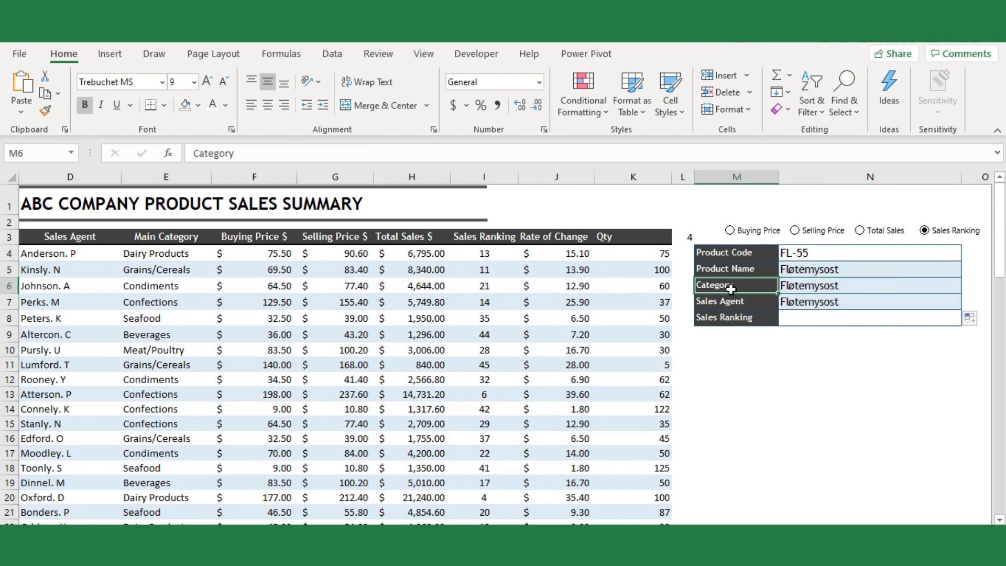
{"action": "left_click", "coordinate": [185, 229]}
{"action": "scroll", "coordinate": [184, 228], "scroll_direction": "left", "scroll_amount": 3}
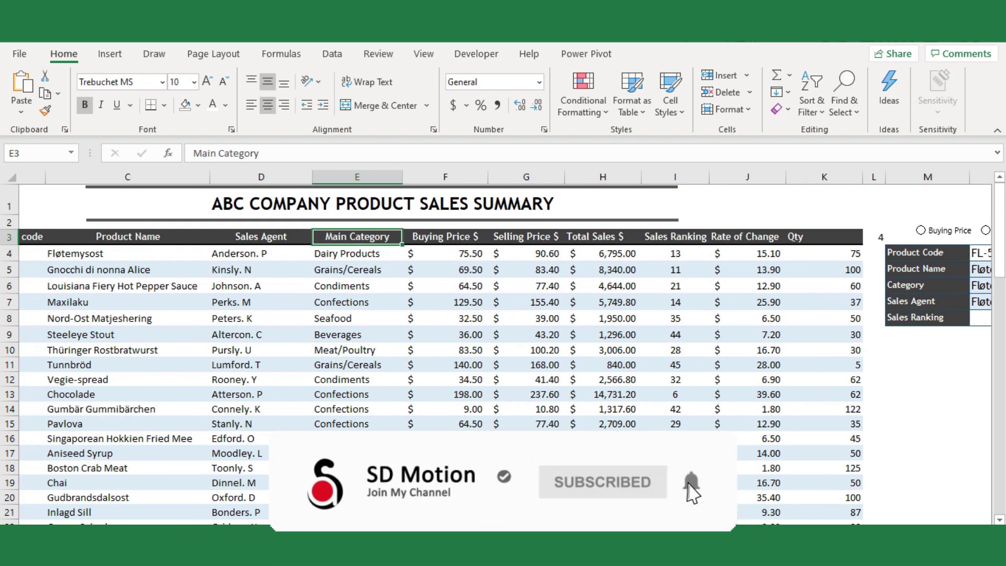
{"action": "scroll", "coordinate": [185, 228], "scroll_direction": "left", "scroll_amount": 2}
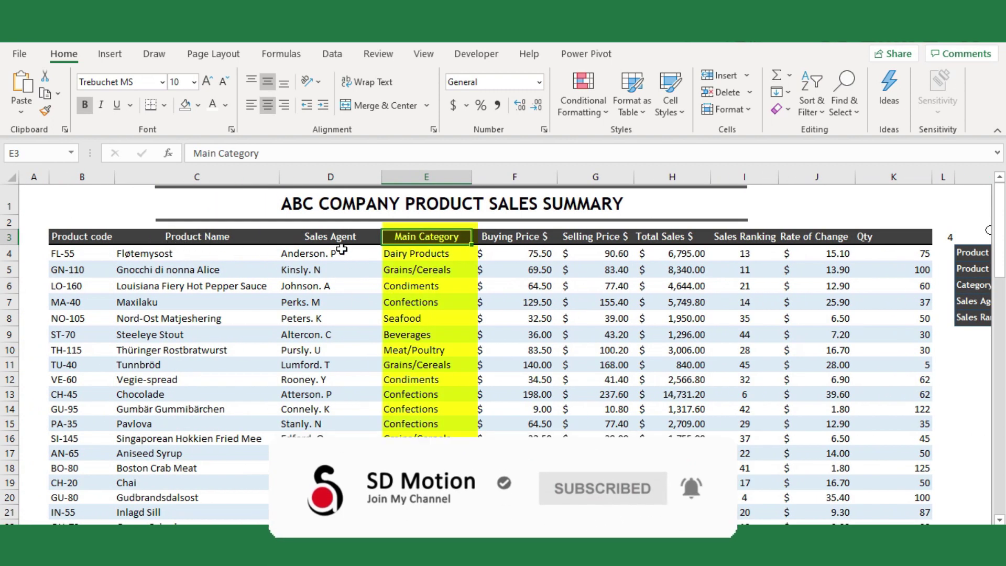
{"action": "scroll", "coordinate": [637, 283], "scroll_direction": "right", "scroll_amount": 5}
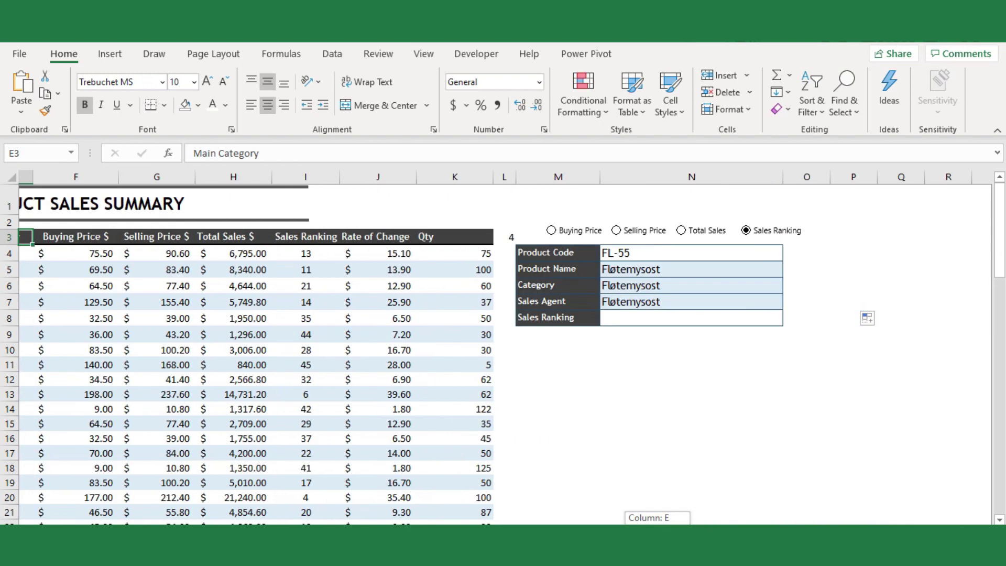
Change the Category formula's column number to 2 so it shows Dairy Products.
{"action": "left_click", "coordinate": [638, 282]}
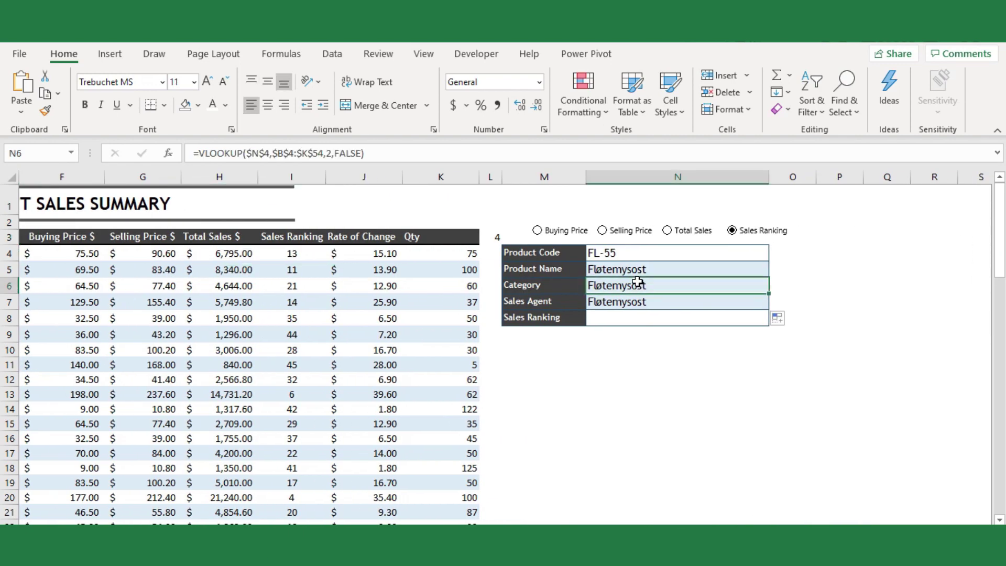
{"action": "left_click", "coordinate": [326, 154]}
{"action": "key", "text": "Delete"}
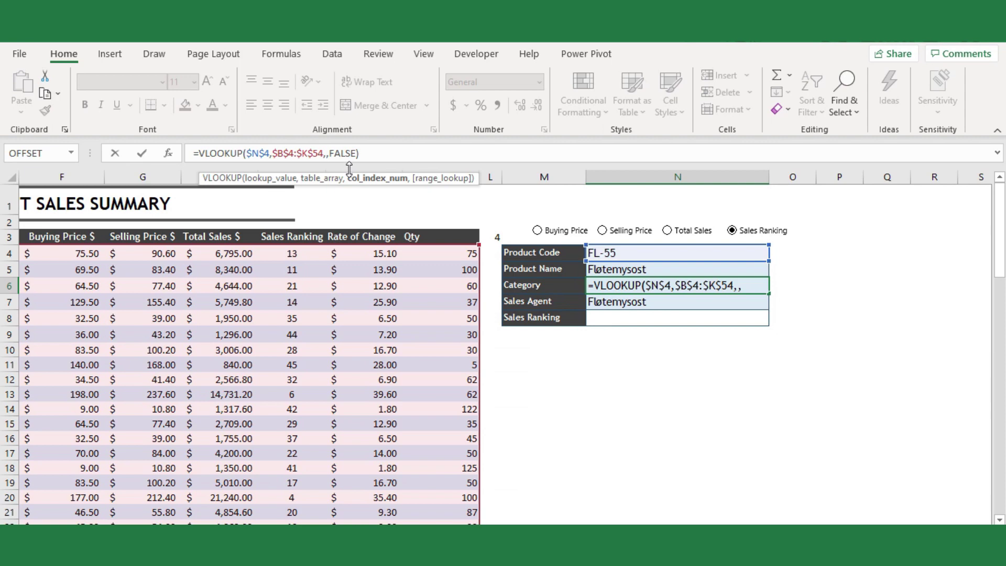
{"action": "type", "text": "2"}
{"action": "key", "text": "Return"}
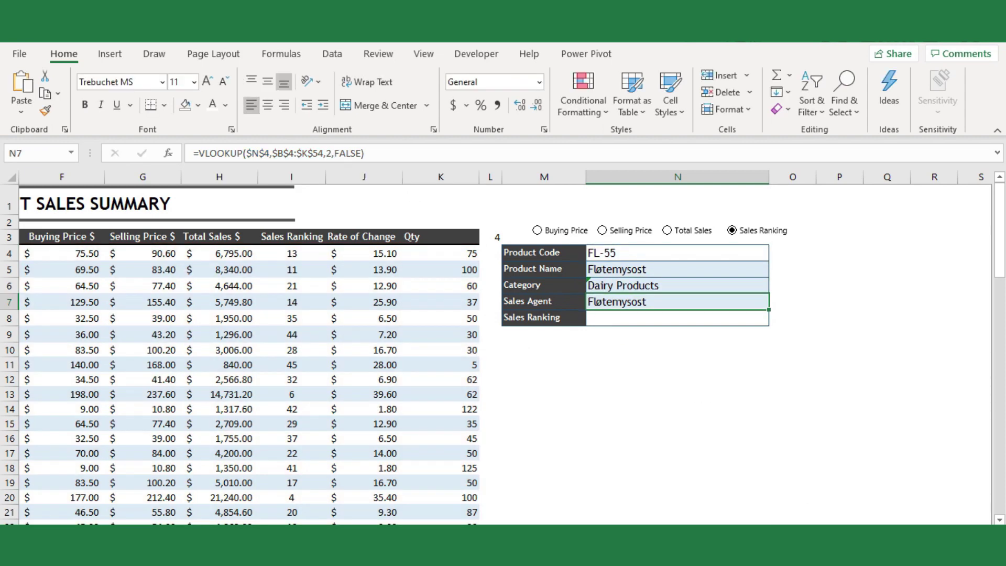
Change the Sales Agent formula's column number to 3 to return the agent's name.
{"action": "scroll", "coordinate": [523, 394], "scroll_direction": "left", "scroll_amount": 6}
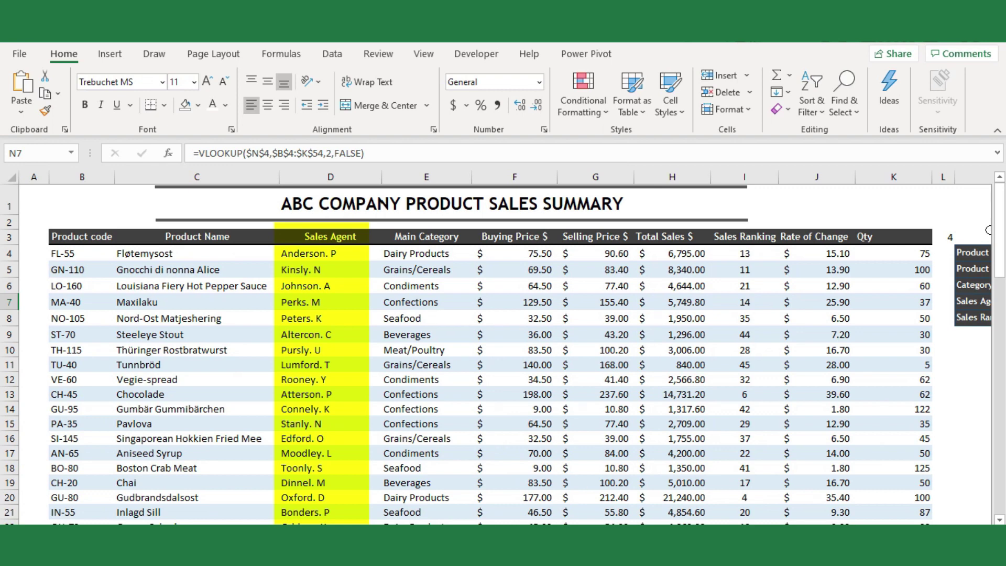
{"action": "scroll", "coordinate": [702, 298], "scroll_direction": "right", "scroll_amount": 5}
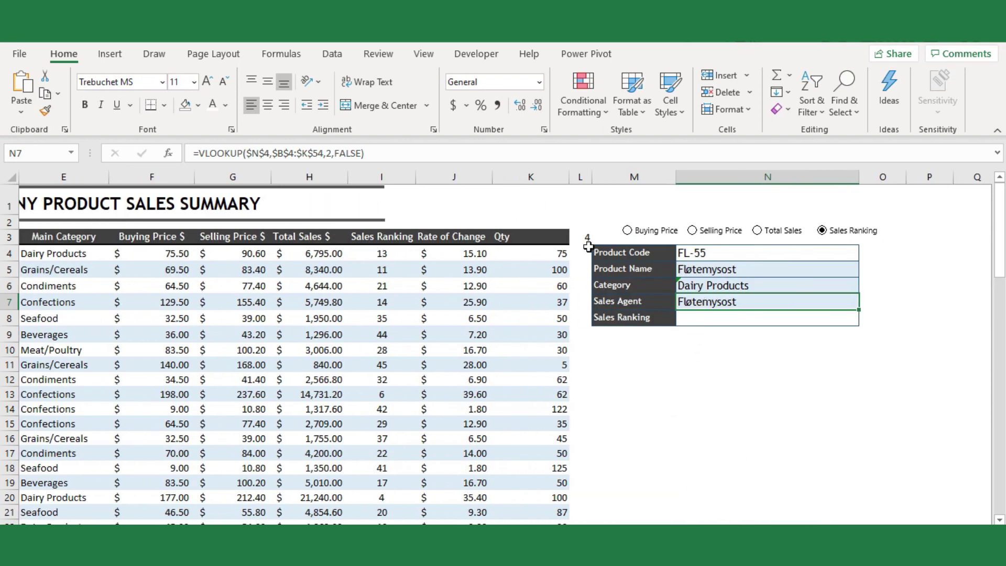
{"action": "double_click", "coordinate": [329, 153]}
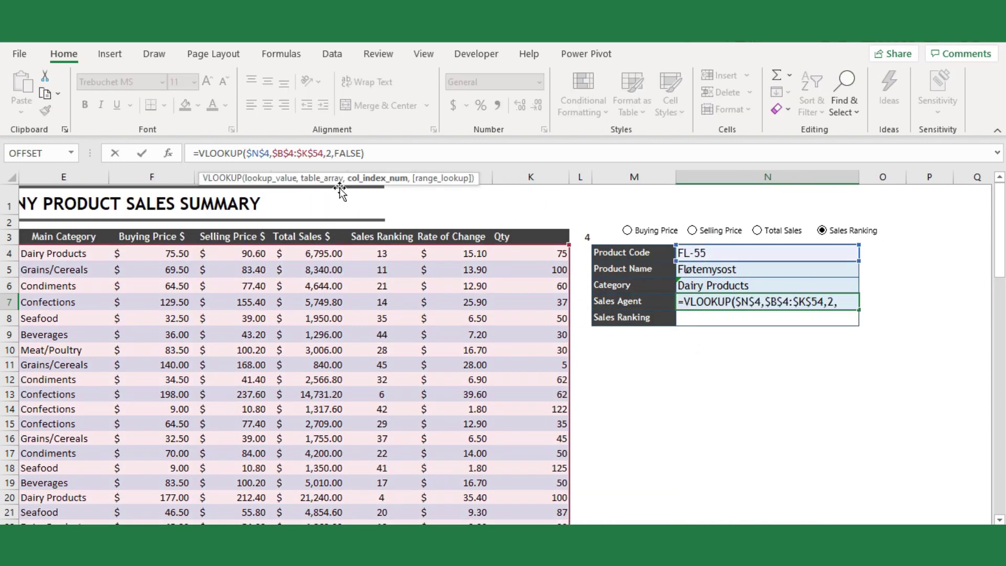
{"action": "type", "text": "3"}
{"action": "key", "text": "Return"}
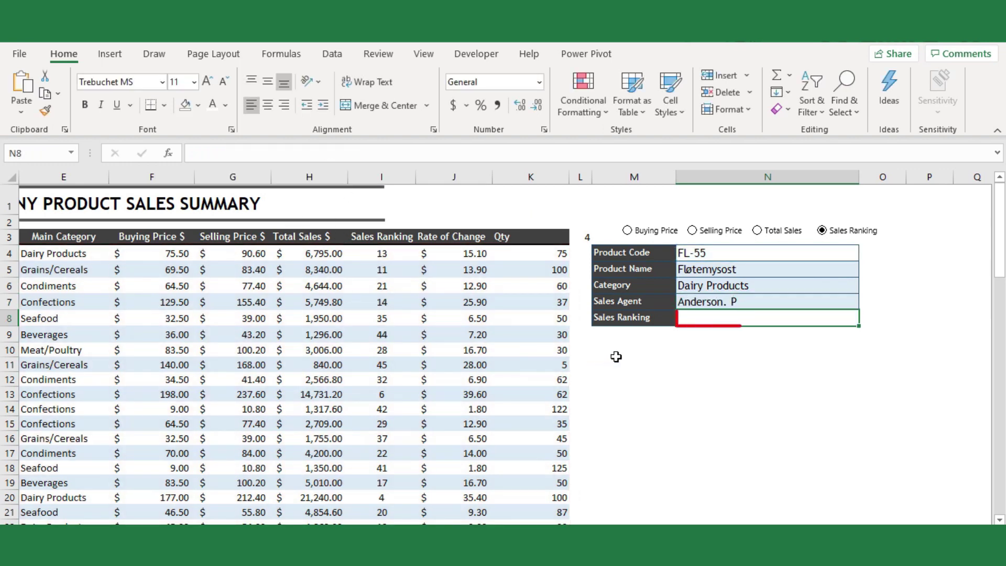
{"action": "left_click", "coordinate": [683, 363]}
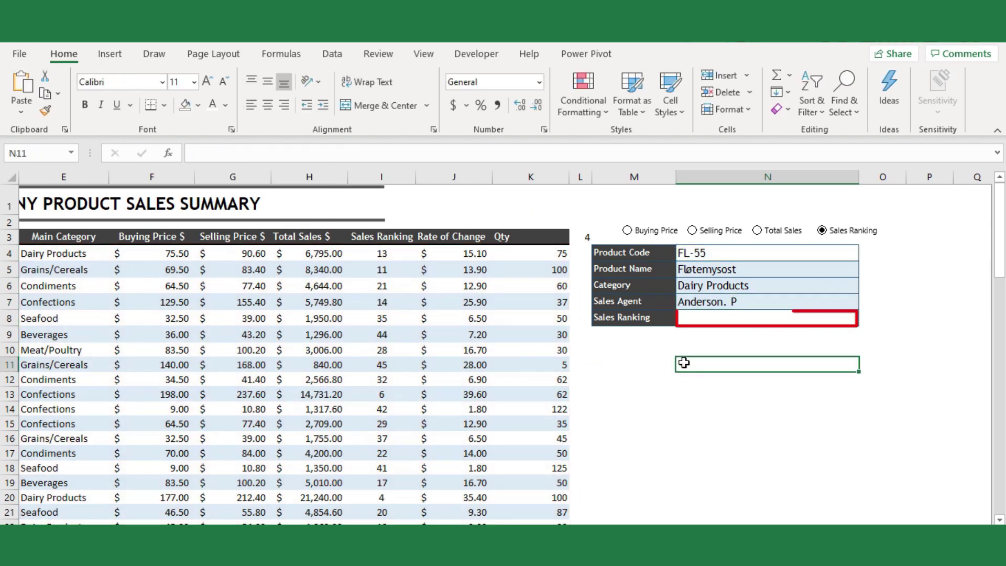
{"action": "left_click", "coordinate": [688, 320]}
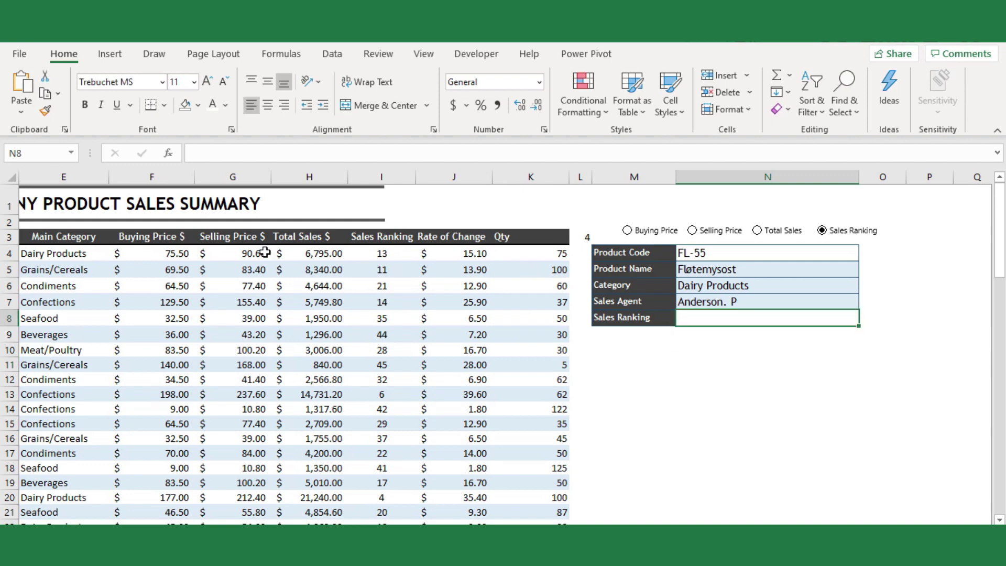
{"action": "left_click_drag", "start_coordinate": [153, 230], "coordinate": [523, 238]}
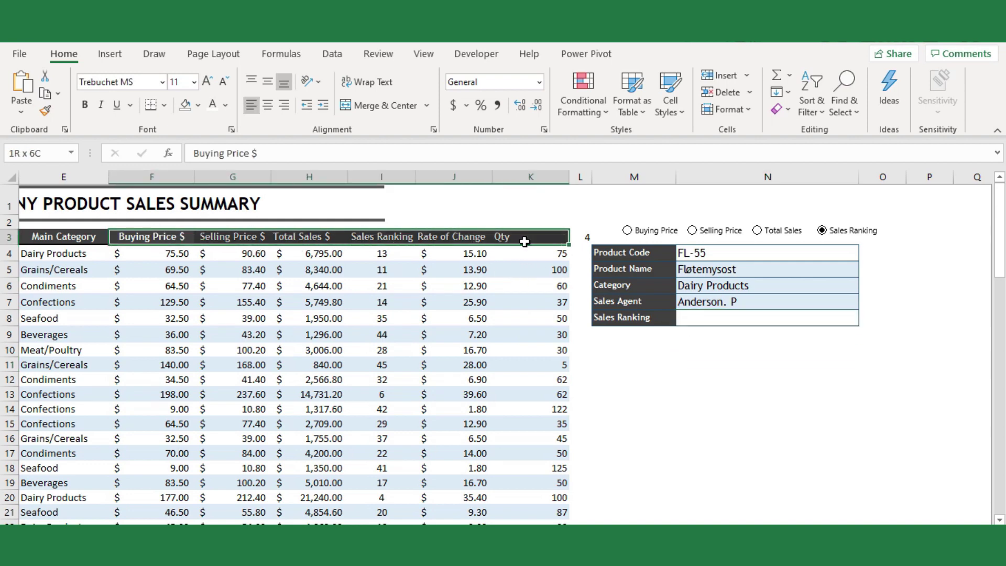
{"action": "left_click", "coordinate": [212, 264]}
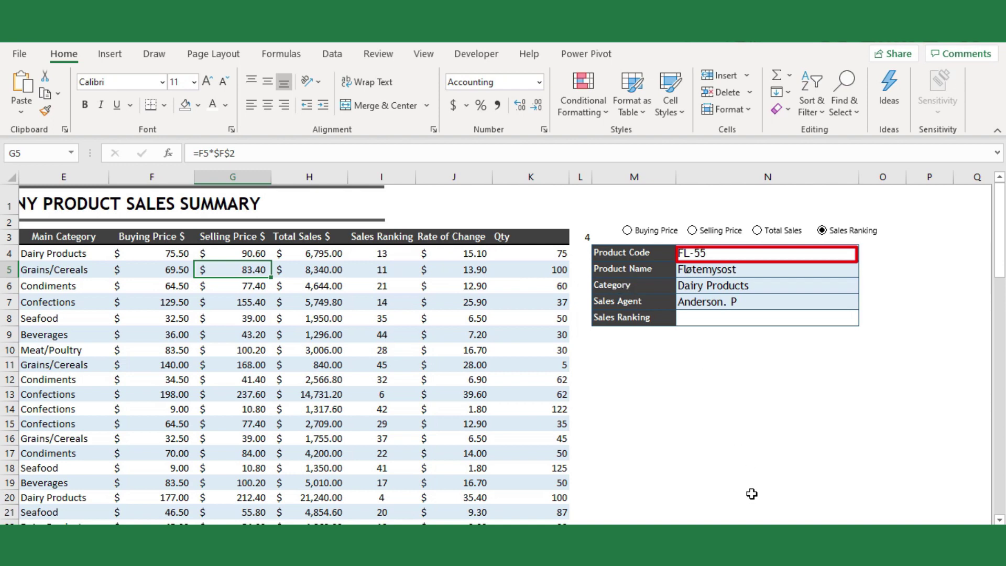
{"action": "scroll", "coordinate": [471, 398], "scroll_direction": "left", "scroll_amount": 5}
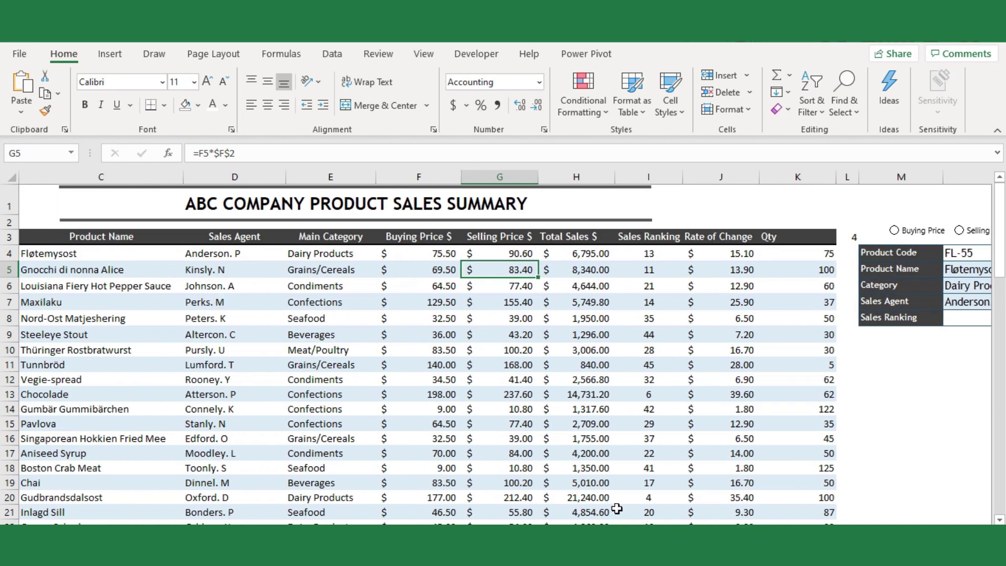
{"action": "scroll", "coordinate": [660, 516], "scroll_direction": "left", "scroll_amount": 3}
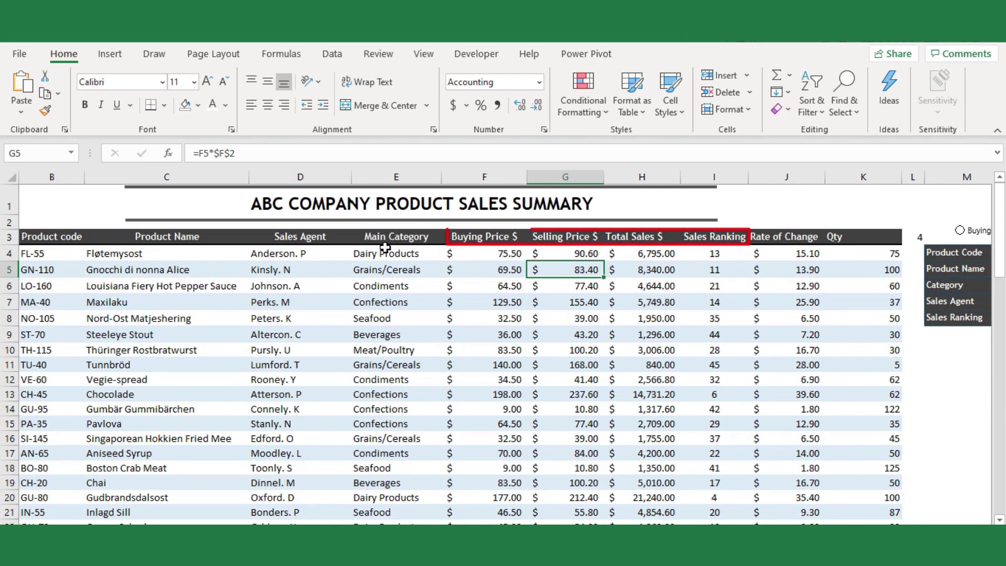
{"action": "left_click_drag", "start_coordinate": [479, 237], "coordinate": [733, 237]}
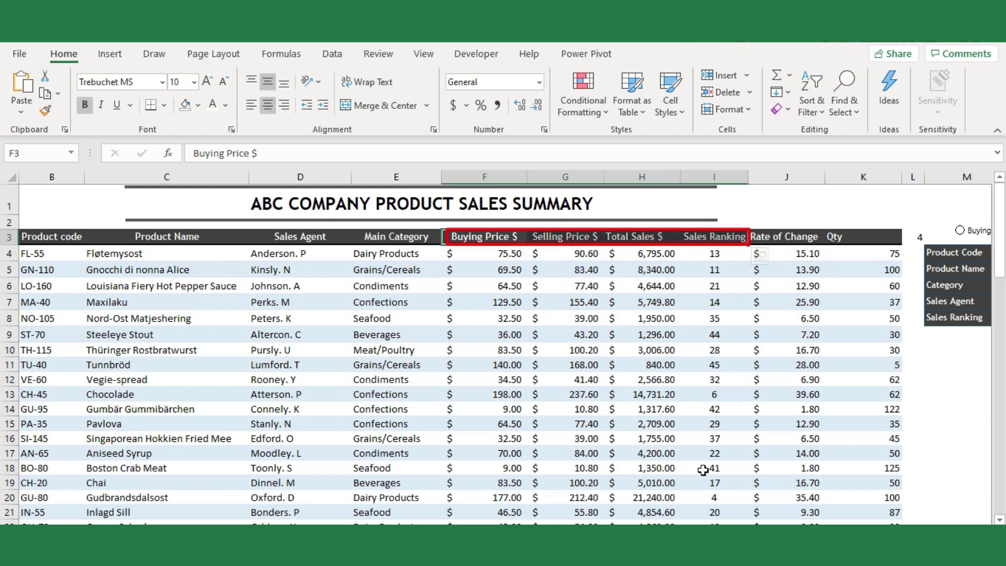
{"action": "scroll", "coordinate": [725, 426], "scroll_direction": "right", "scroll_amount": 6}
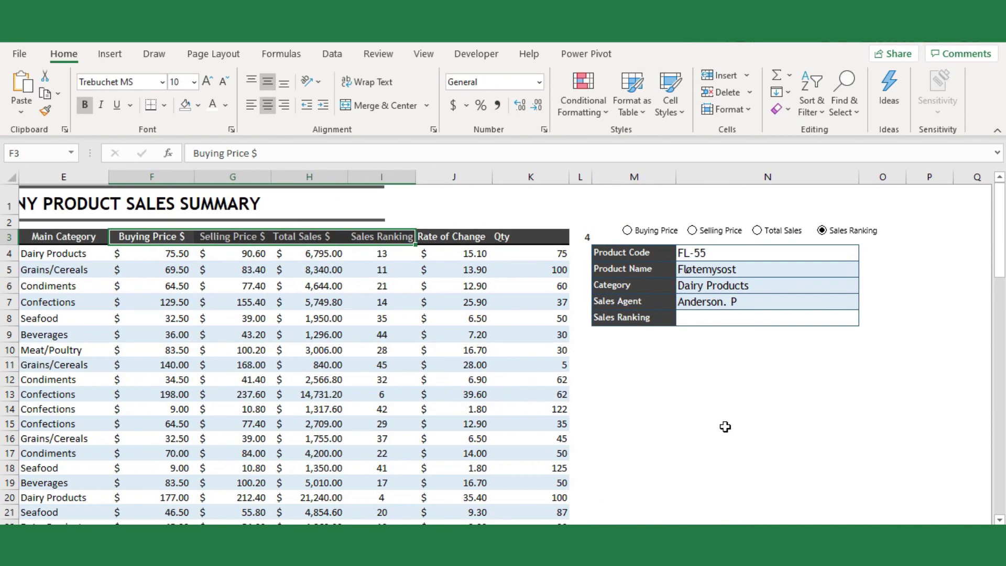
{"action": "left_click", "coordinate": [715, 319]}
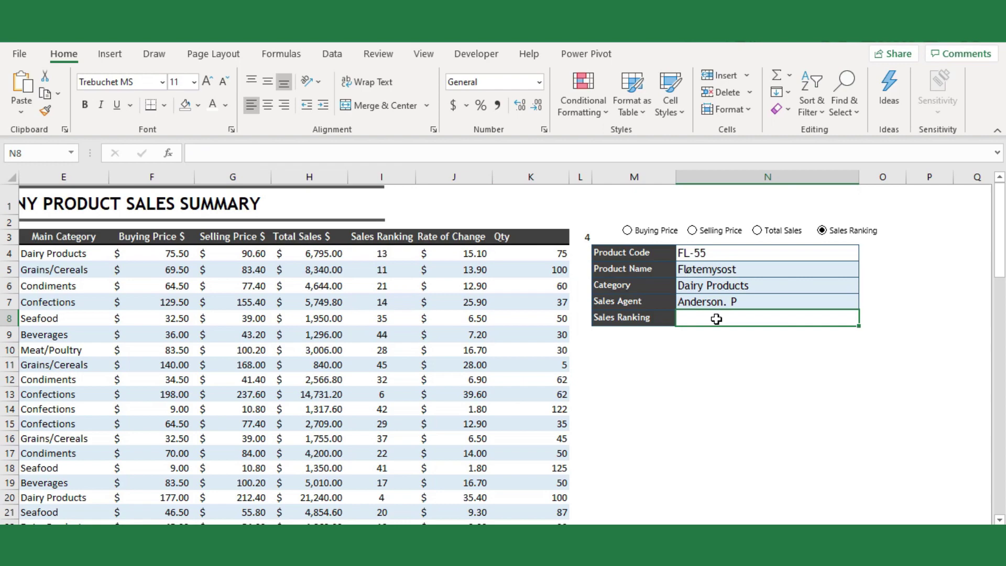
Start a VLOOKUP in N8 with lookup value N4 and table range B4:K54.
{"action": "type", "text": "=vlo"}
{"action": "key", "text": "Tab"}
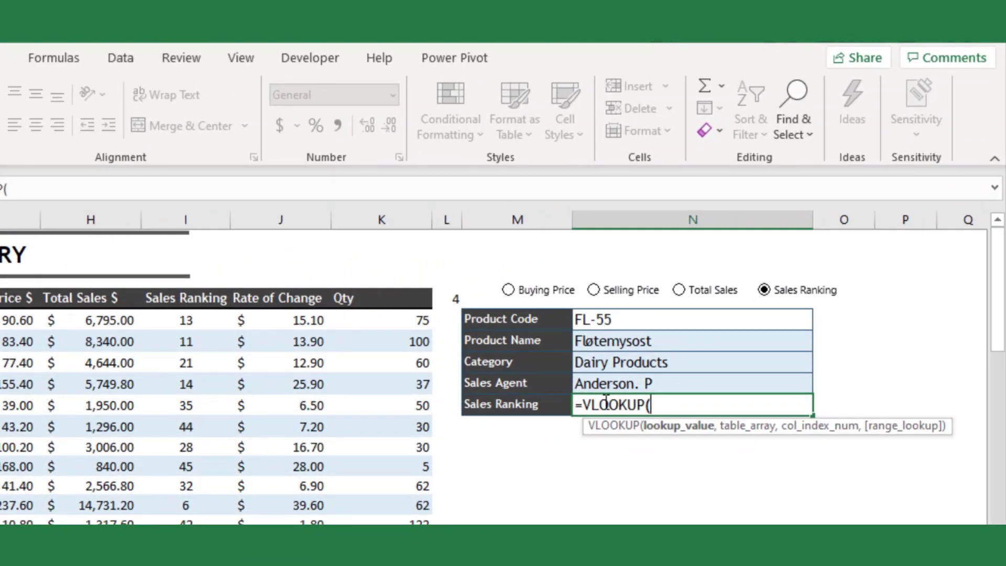
{"action": "left_click", "coordinate": [637, 322]}
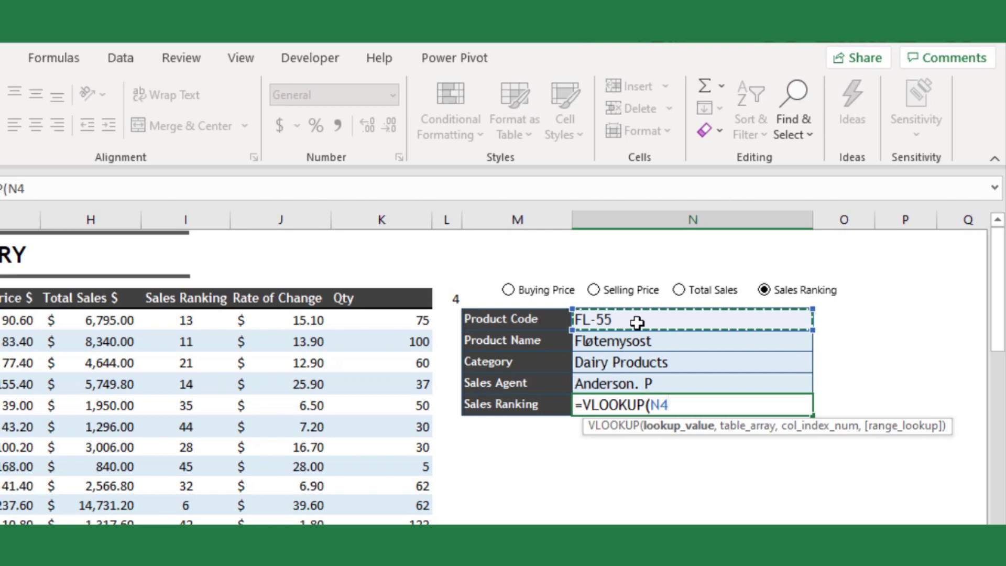
{"action": "type", "text": ","}
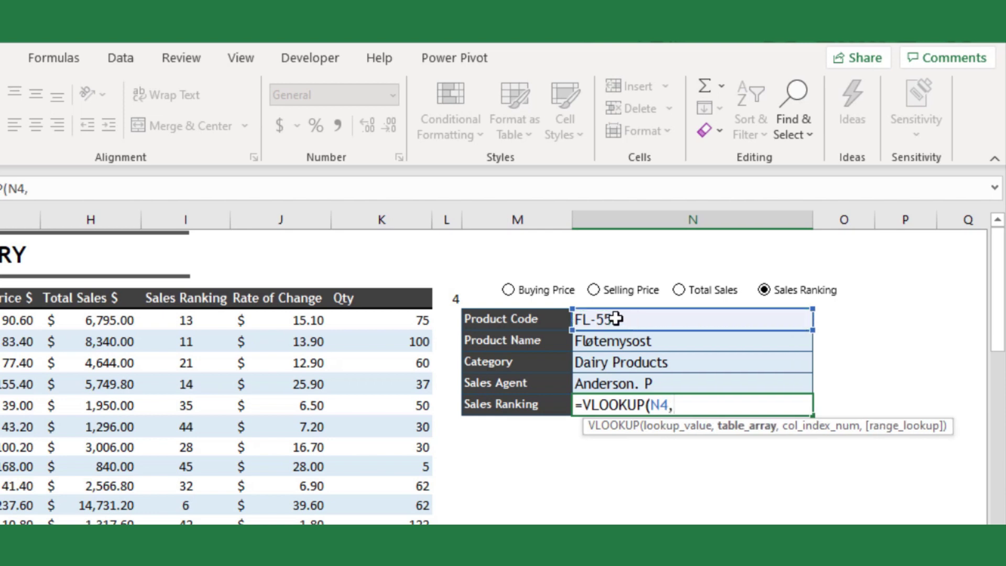
{"action": "type", "text": "b4:k54"}
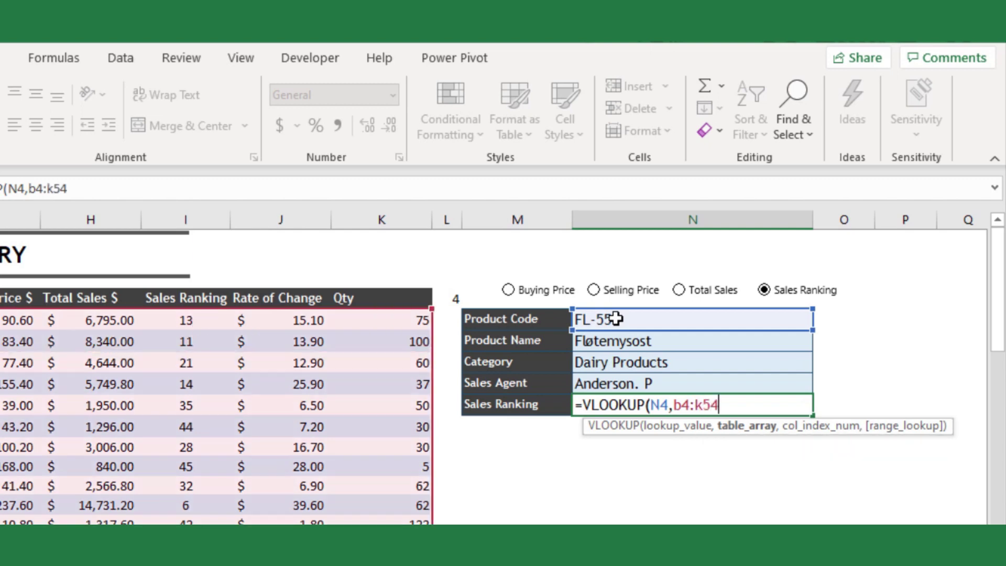
{"action": "type", "text": ","}
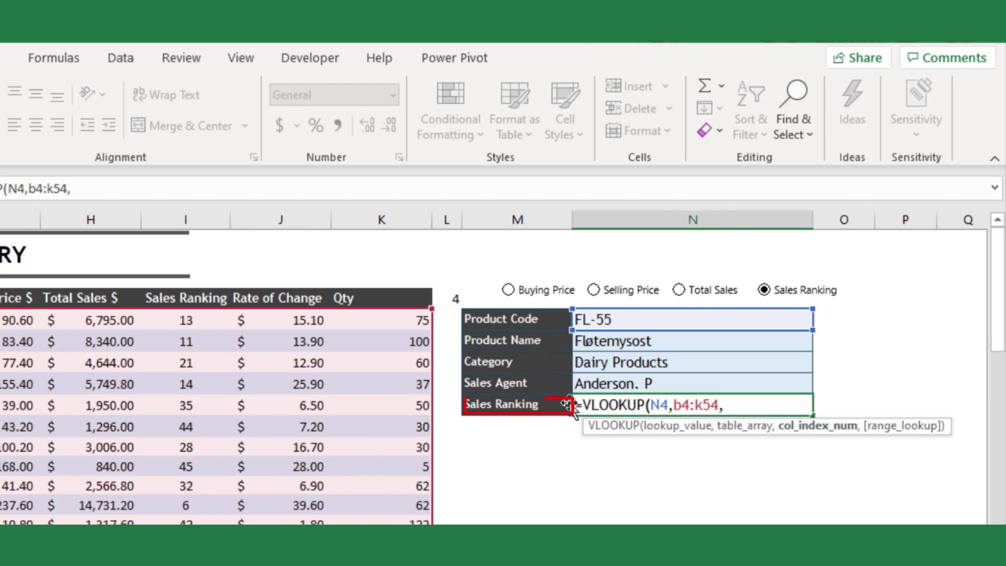
Use MATCH(M8,B3:K3,0) as the column index with FALSE, so N8 shows 13.
{"action": "type", "text": "m"}
{"action": "key", "text": "Tab"}
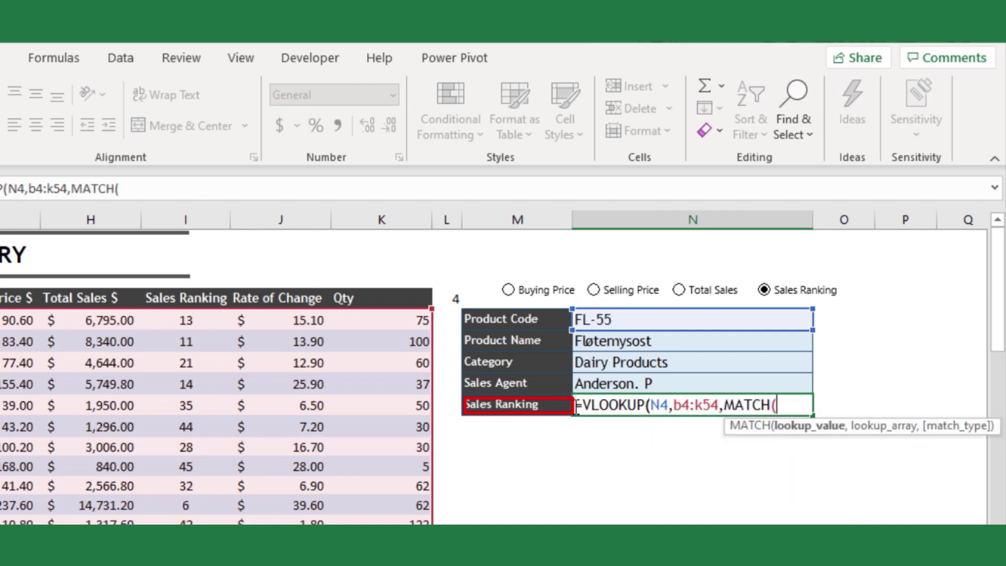
{"action": "left_click", "coordinate": [518, 408]}
{"action": "type", "text": ","}
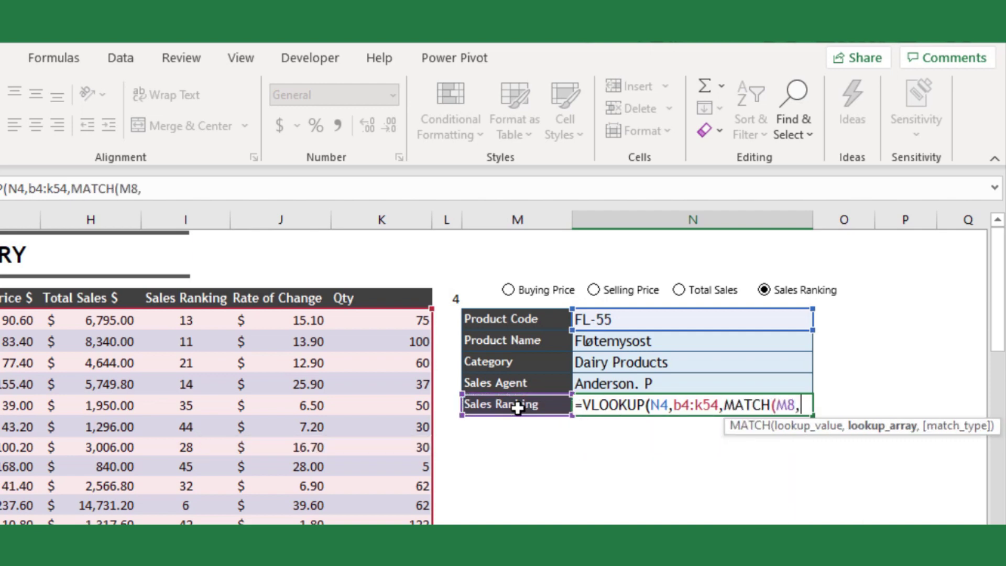
{"action": "left_click_drag", "start_coordinate": [786, 529], "coordinate": [717, 529]}
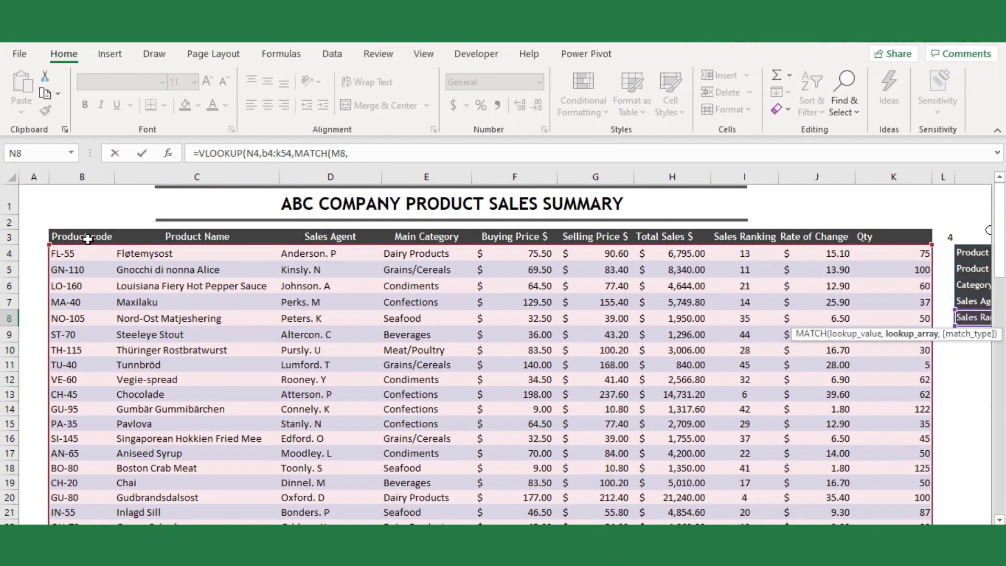
{"action": "left_click_drag", "start_coordinate": [88, 238], "coordinate": [881, 237]}
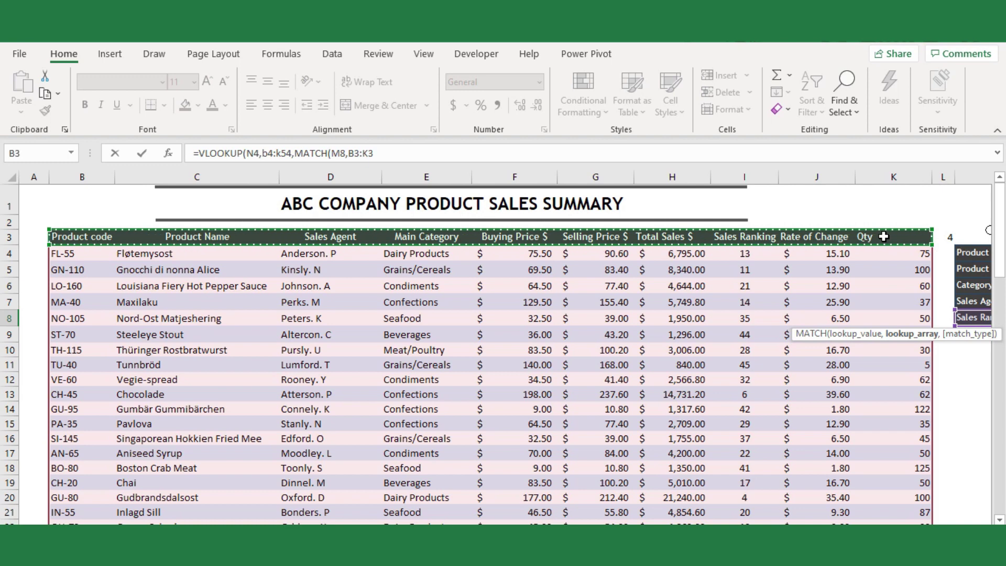
{"action": "type", "text": ","}
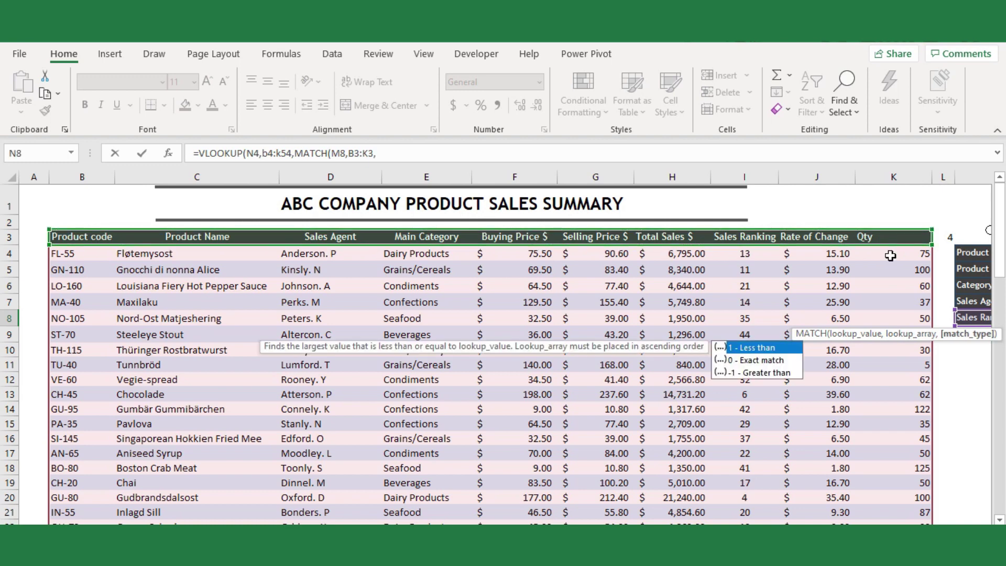
{"action": "key", "text": "Down"}
{"action": "key", "text": "Down"}
{"action": "type", "text": "0"}
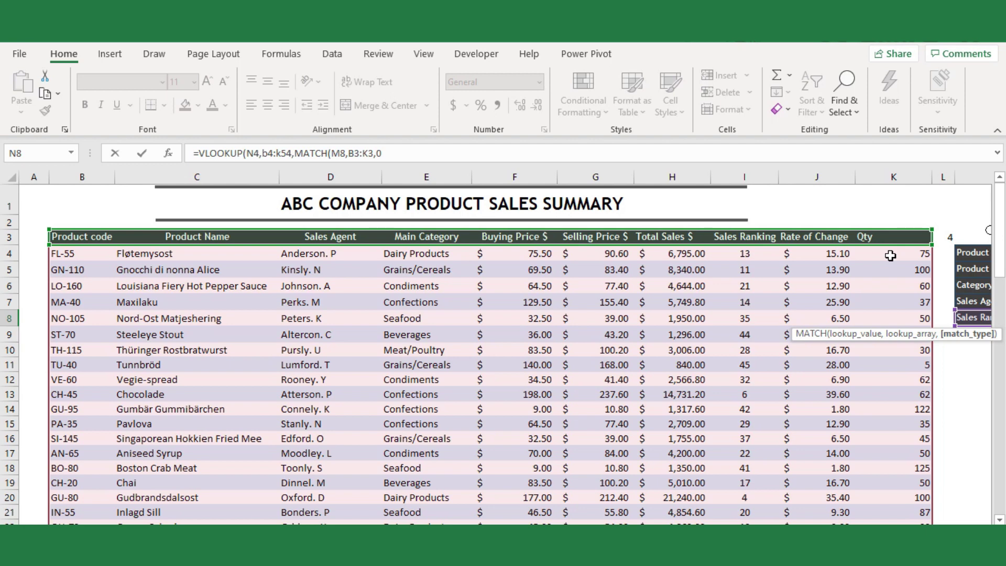
{"action": "type", "text": ")"}
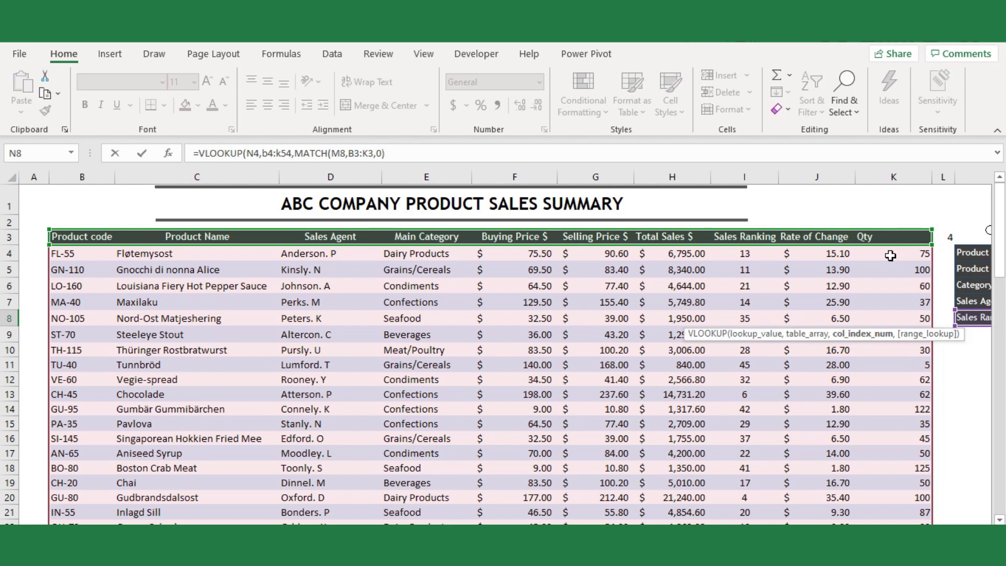
{"action": "type", "text": ","}
{"action": "key", "text": "Down"}
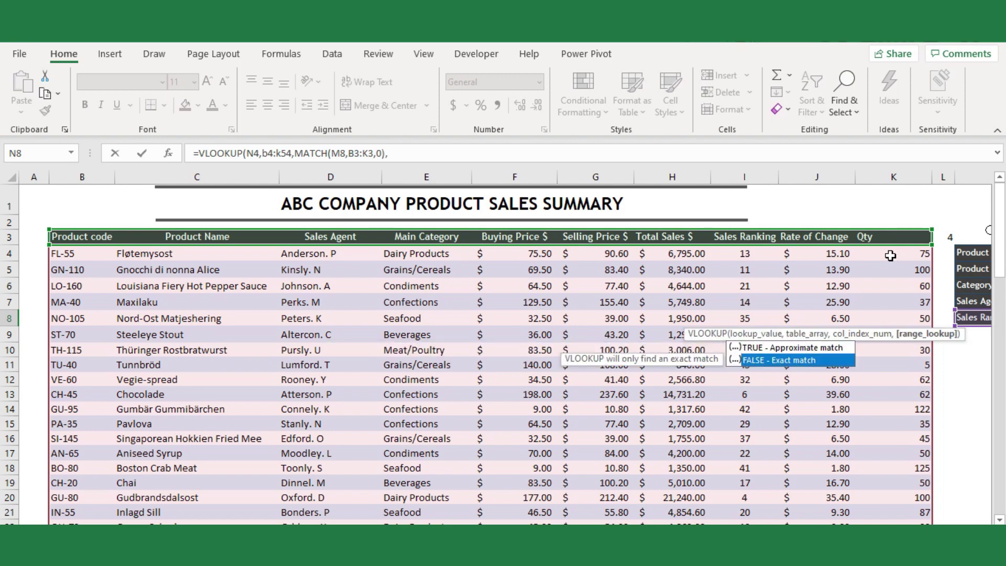
{"action": "key", "text": "Tab"}
{"action": "type", "text": ")"}
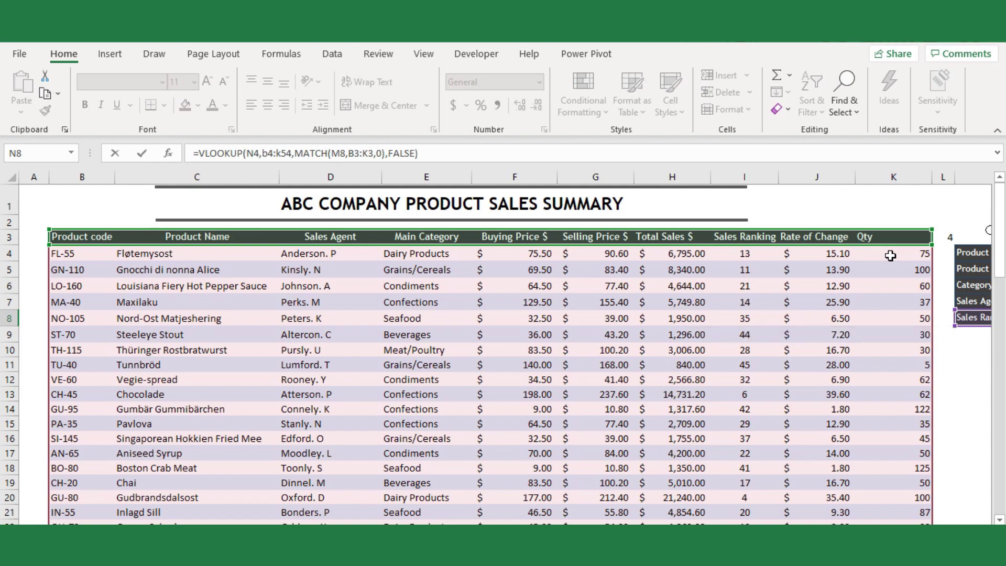
{"action": "key", "text": "Return"}
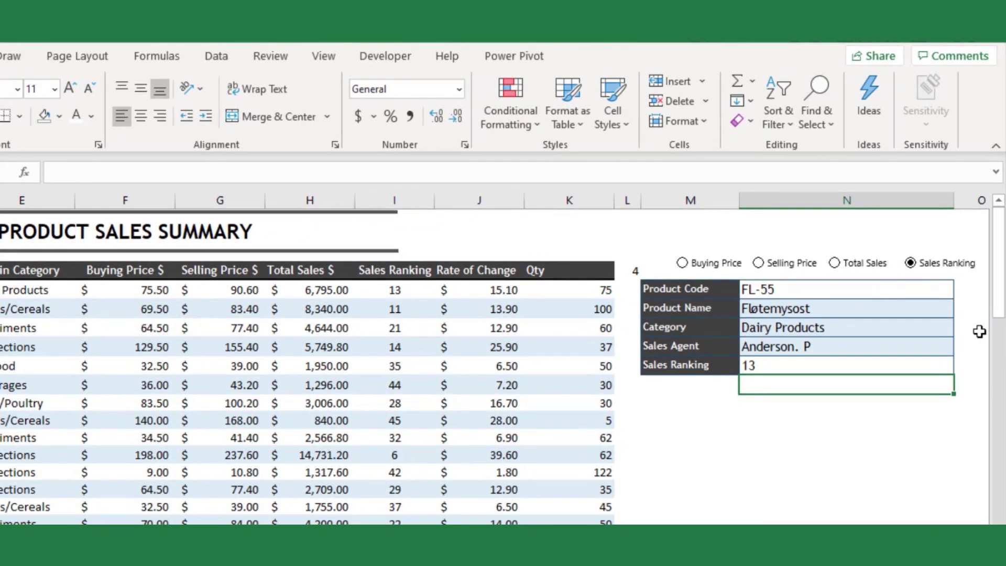
{"action": "left_click", "coordinate": [895, 367]}
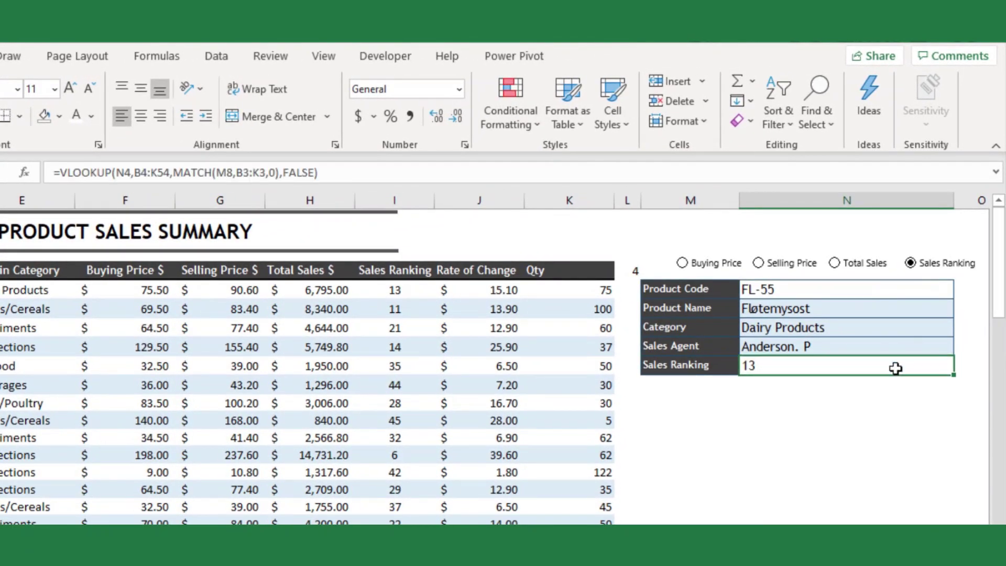
{"action": "left_click", "coordinate": [799, 432]}
{"action": "left_click", "coordinate": [687, 268]}
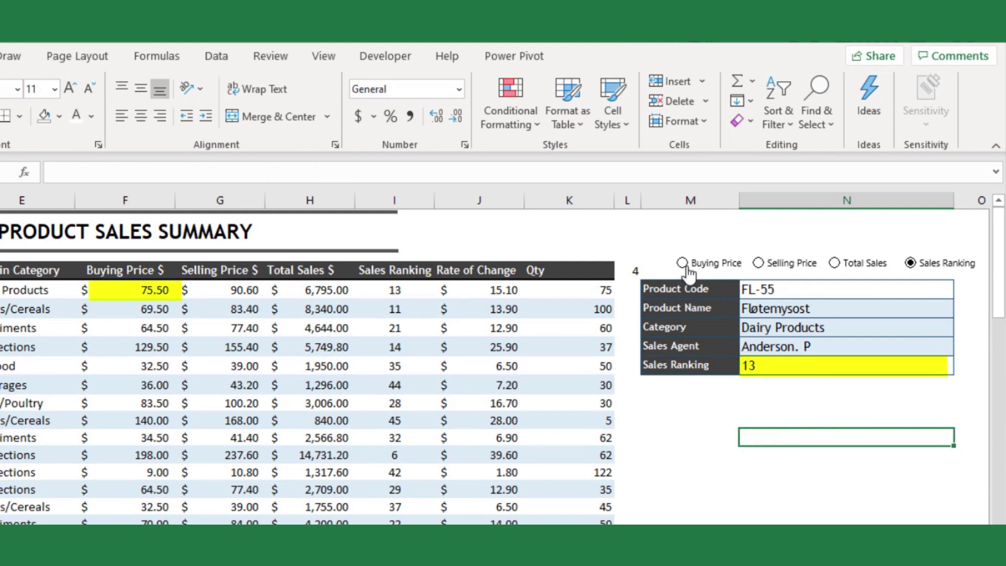
{"action": "left_click", "coordinate": [896, 289]}
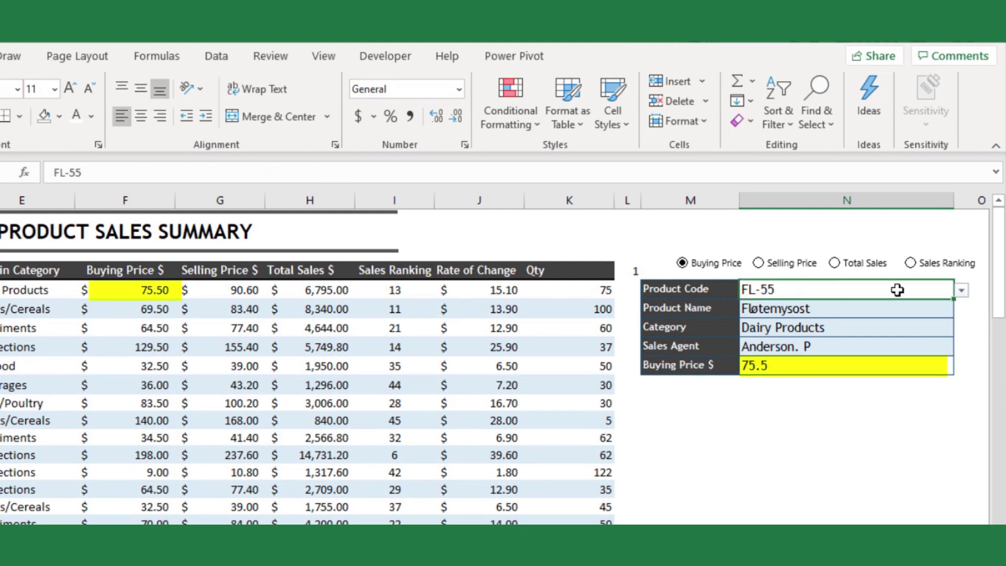
{"action": "left_click", "coordinate": [962, 291]}
{"action": "left_click", "coordinate": [914, 316]}
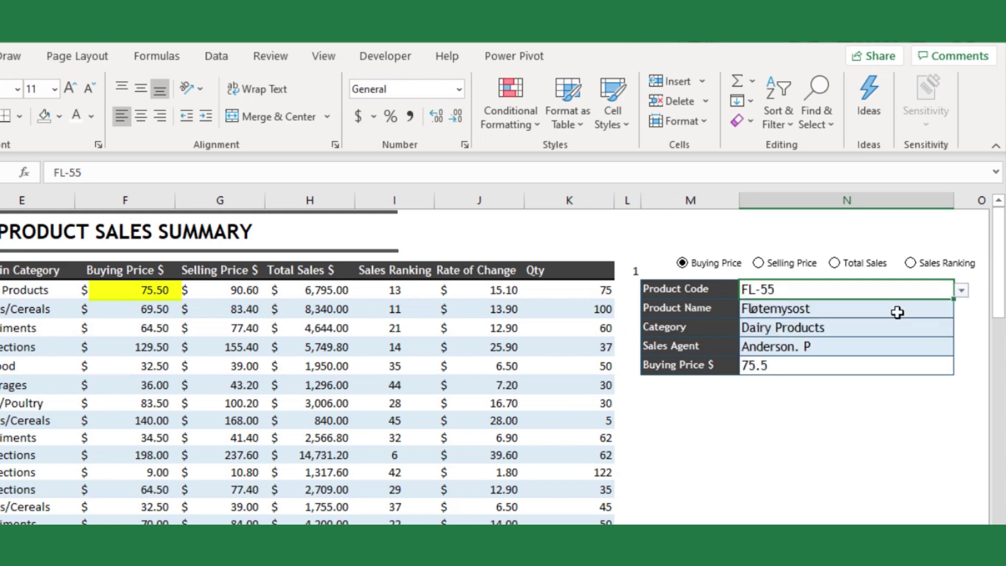
{"action": "left_click", "coordinate": [795, 268]}
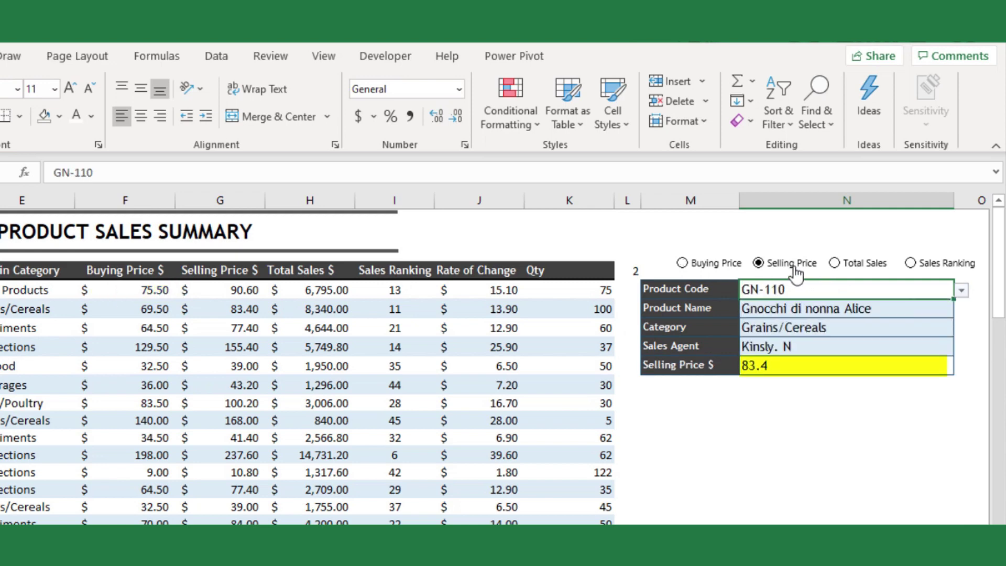
{"action": "left_click", "coordinate": [862, 269]}
{"action": "left_click", "coordinate": [911, 265]}
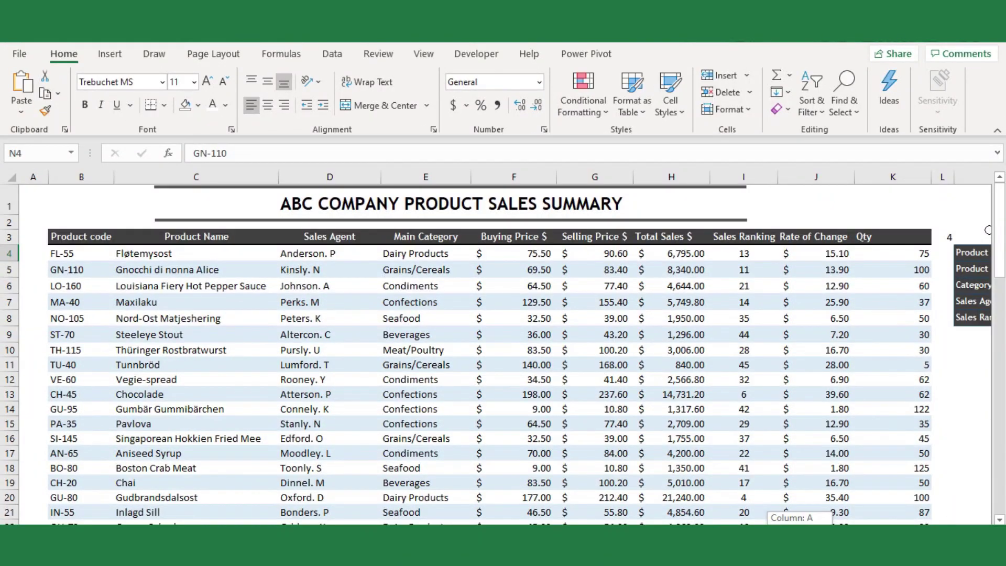
{"action": "scroll", "coordinate": [805, 474], "scroll_direction": "right", "scroll_amount": 3}
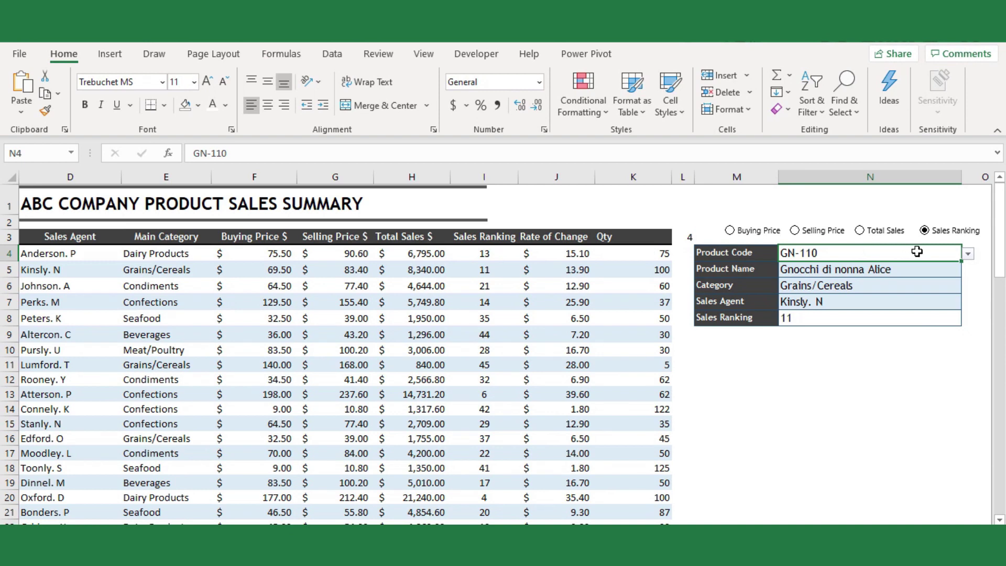
{"action": "left_click", "coordinate": [967, 254]}
{"action": "scroll", "coordinate": [931, 269], "scroll_direction": "up", "scroll_amount": 2}
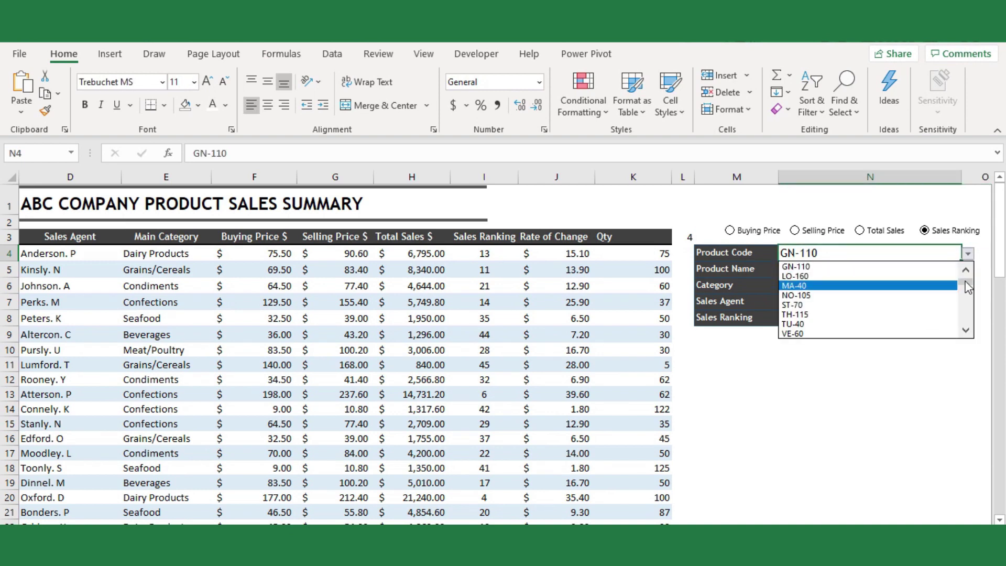
{"action": "left_click", "coordinate": [916, 267]}
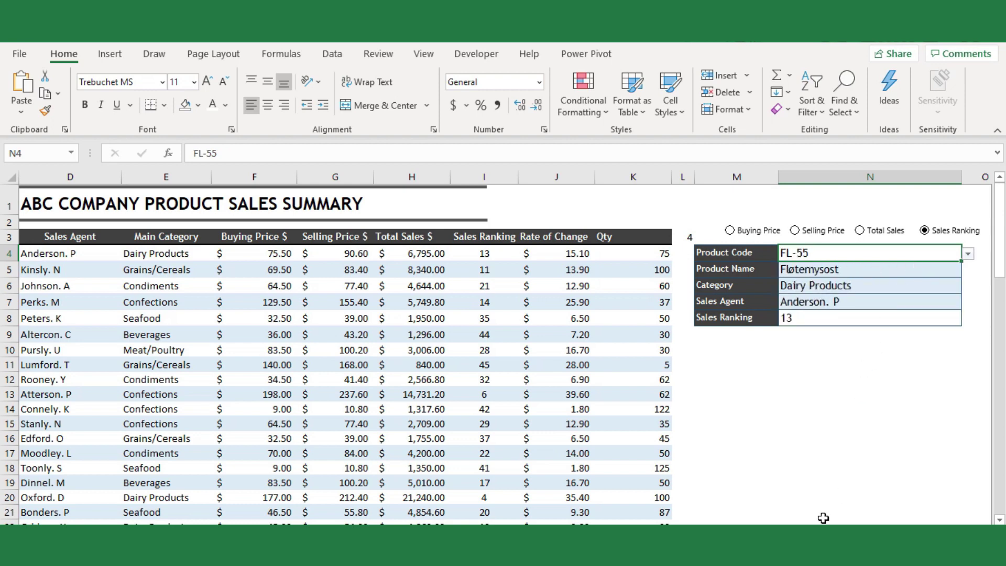
{"action": "scroll", "coordinate": [502, 350], "scroll_direction": "left", "scroll_amount": 5}
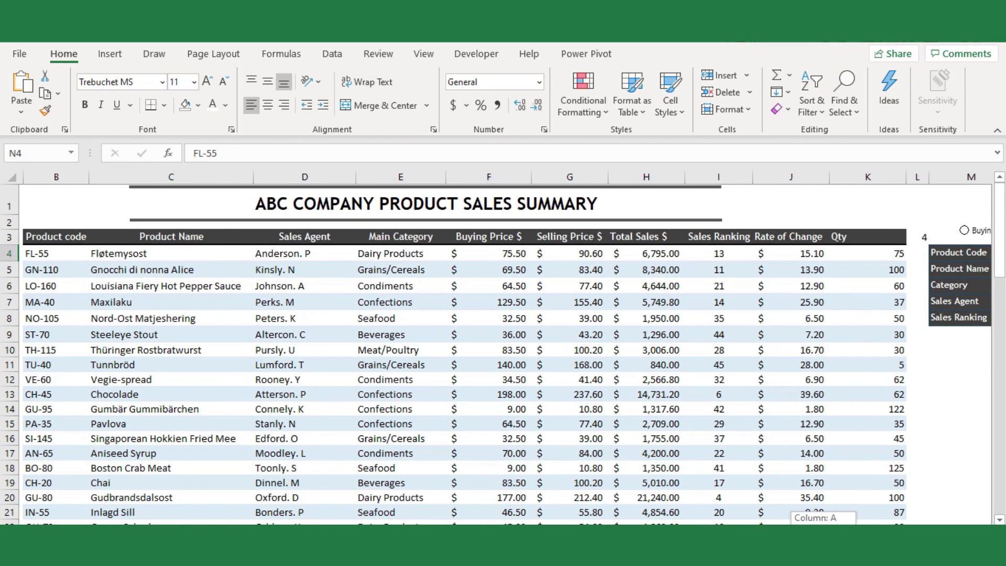
{"action": "left_click_drag", "start_coordinate": [39, 253], "coordinate": [864, 254]}
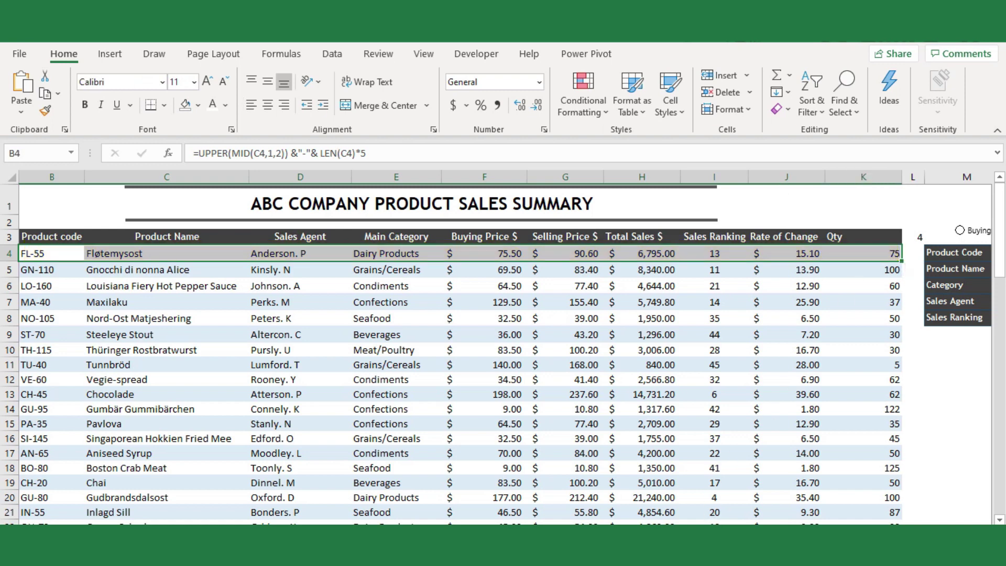
{"action": "scroll", "coordinate": [503, 345], "scroll_direction": "right", "scroll_amount": 3}
{"action": "scroll", "coordinate": [774, 511], "scroll_direction": "right", "scroll_amount": 3}
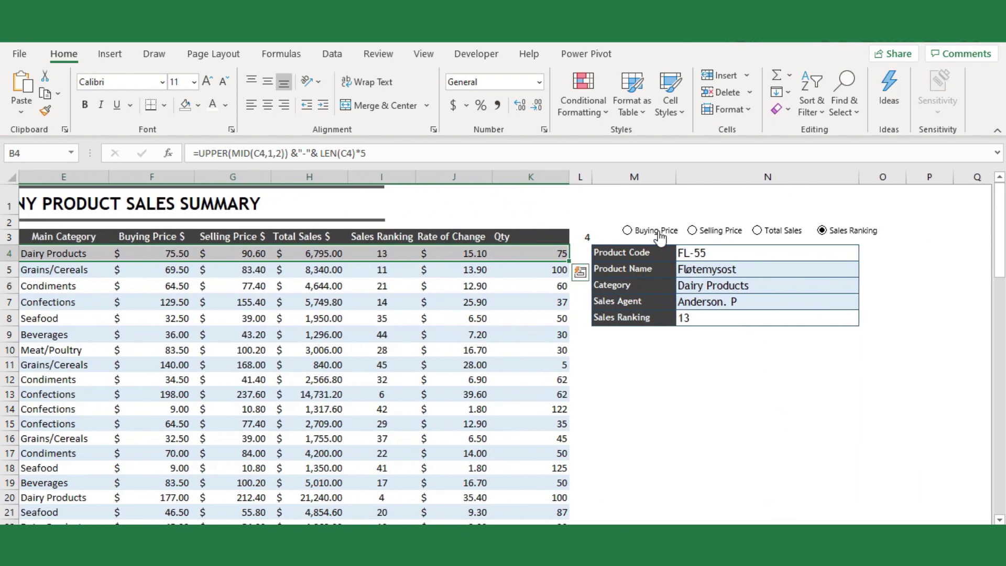
{"action": "left_click", "coordinate": [659, 233]}
{"action": "left_click", "coordinate": [178, 254]}
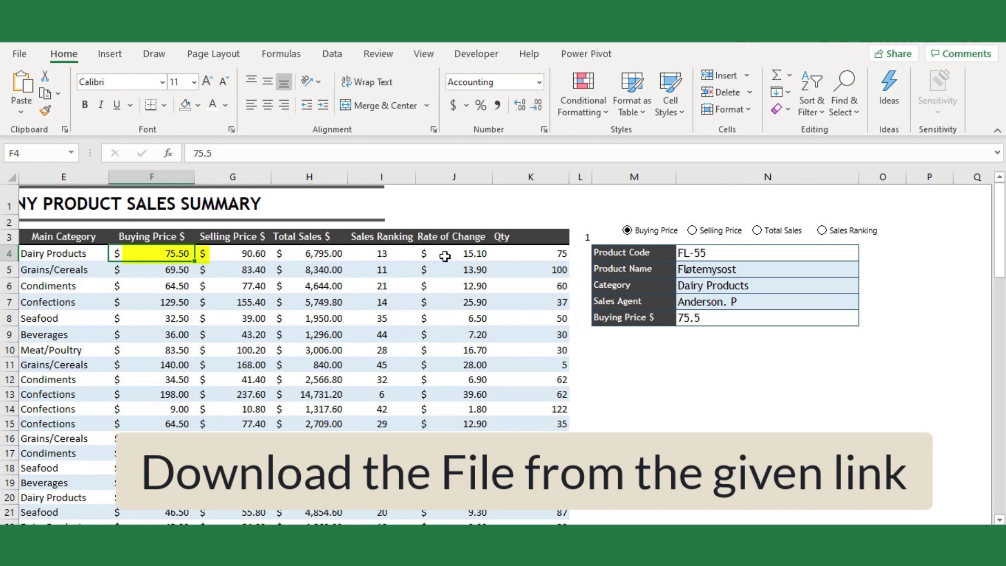
{"action": "left_click", "coordinate": [692, 231]}
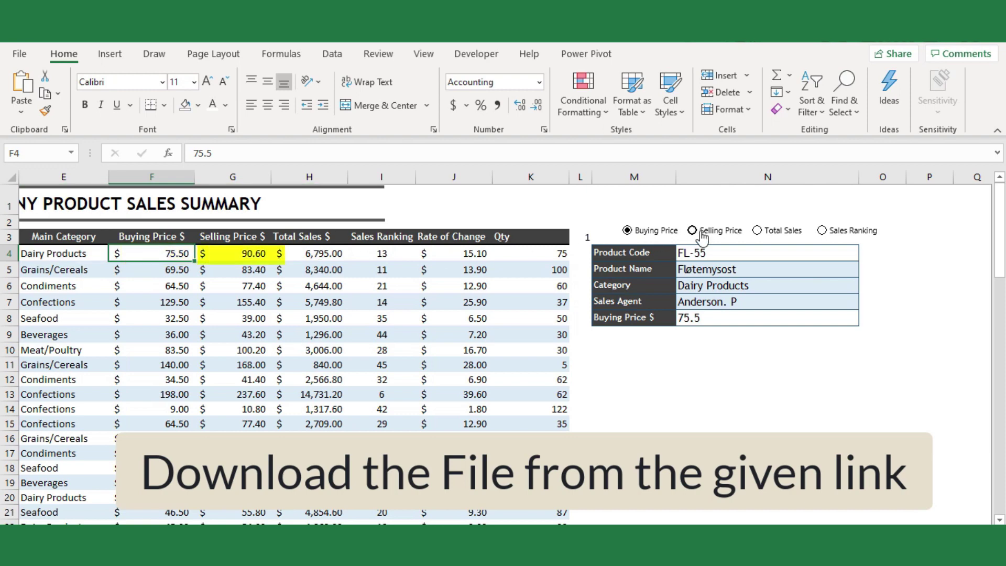
{"action": "left_click", "coordinate": [255, 252]}
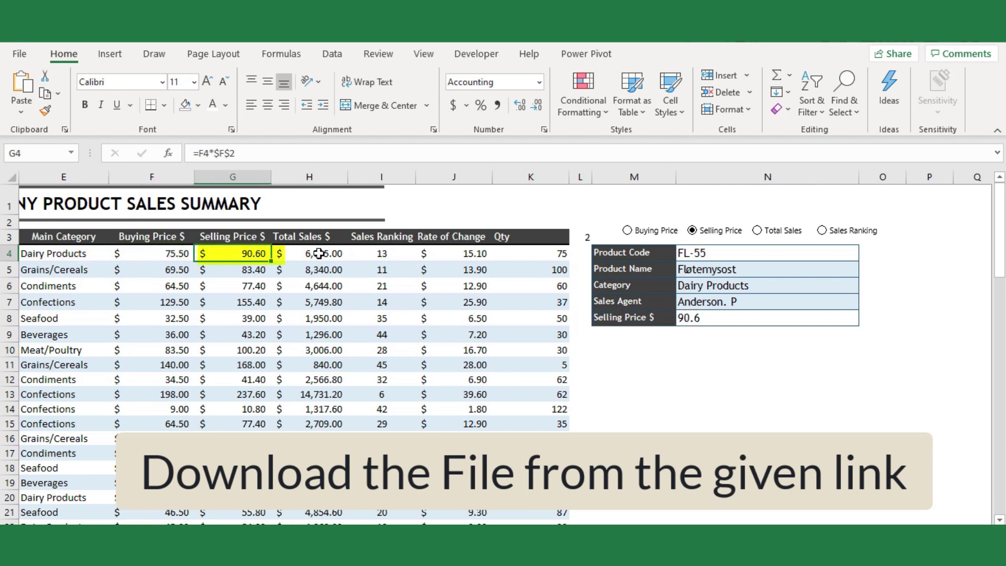
{"action": "left_click", "coordinate": [775, 234]}
{"action": "left_click", "coordinate": [341, 253]}
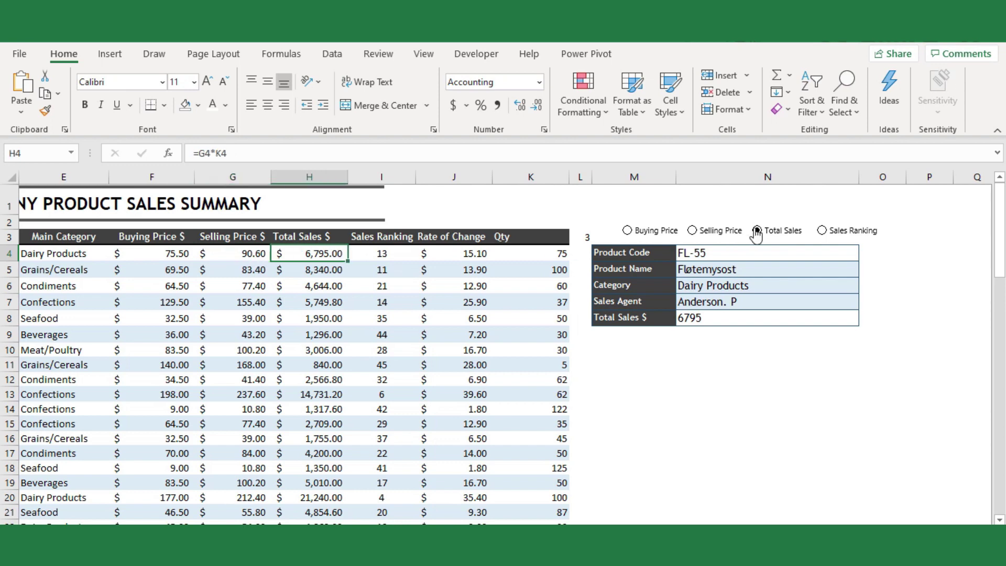
{"action": "left_click", "coordinate": [822, 231]}
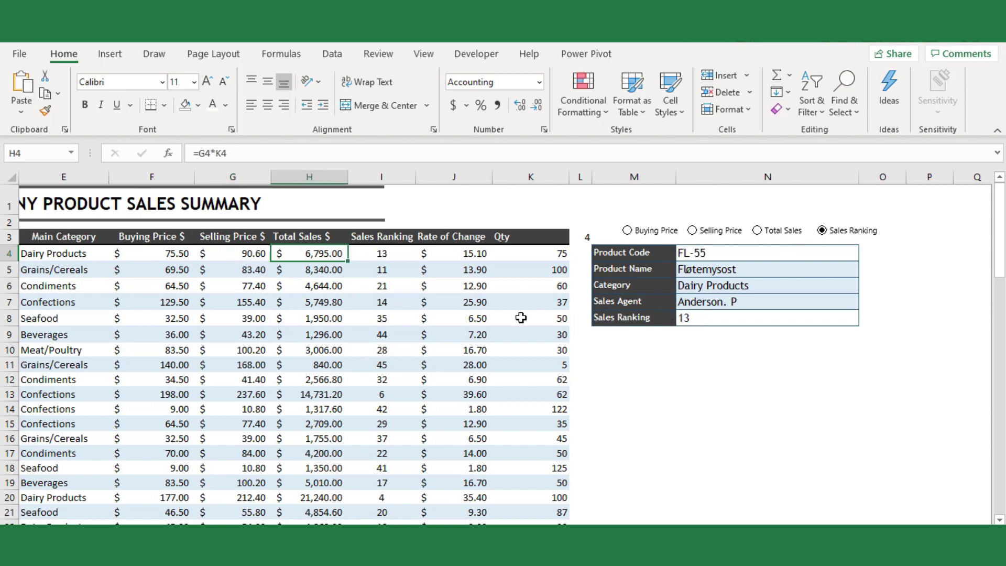